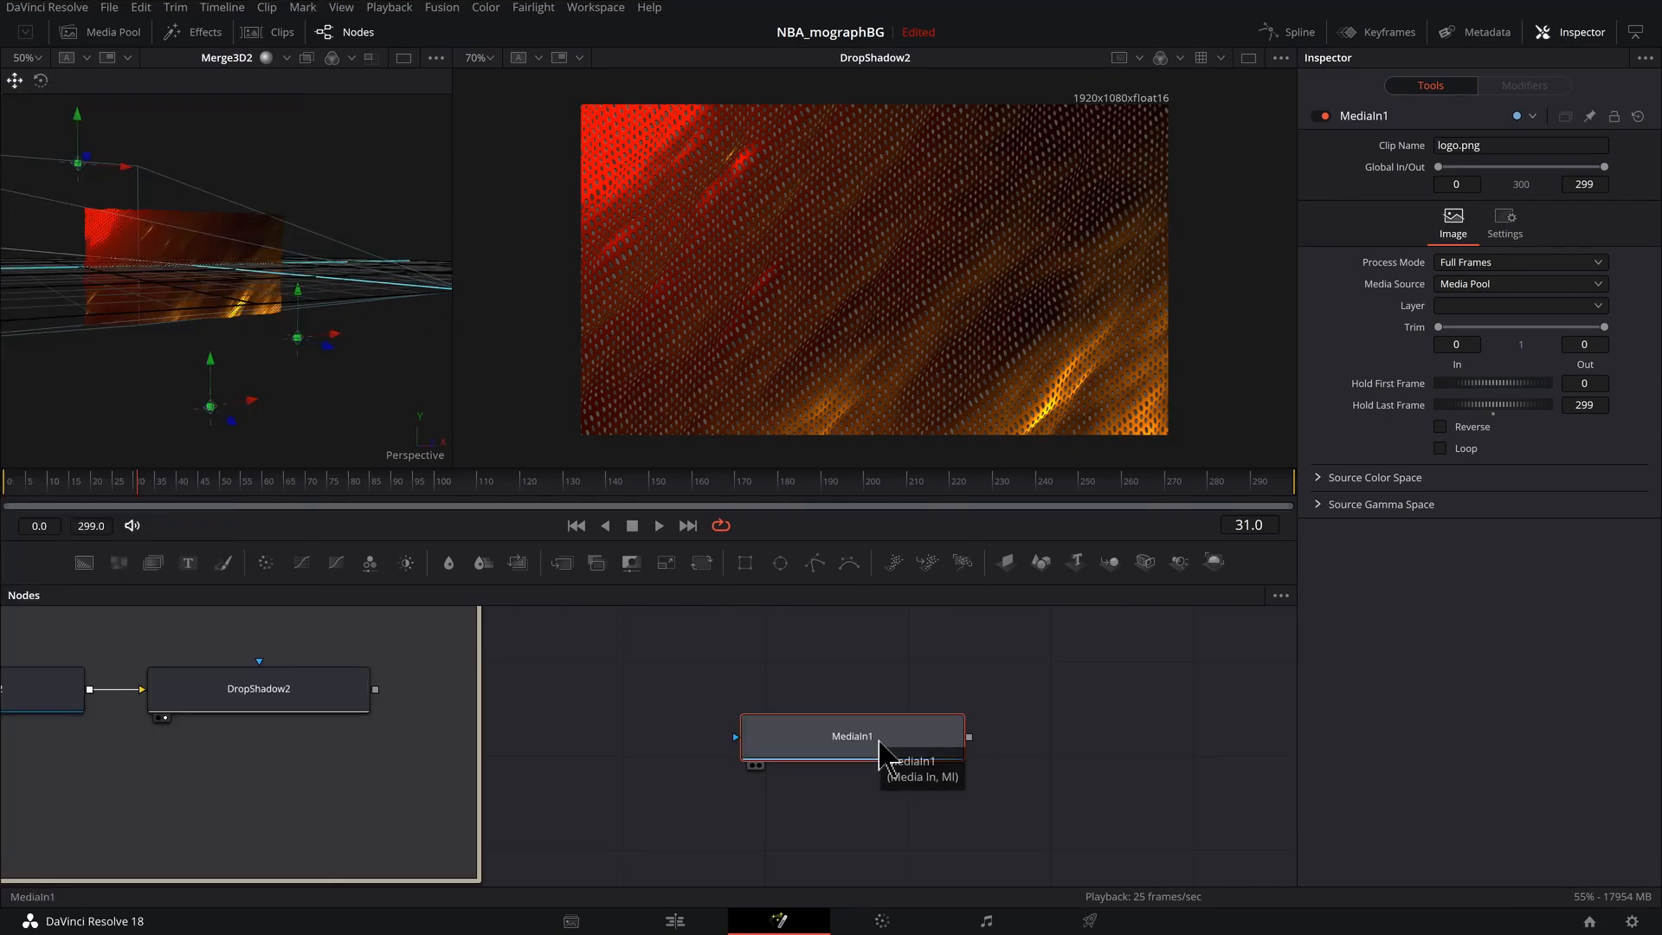
Try to rename the MediaIn1 node as MediaIn_Logo and locate the existing node with that name in the node graph.
{"action": "key", "text": "F2"}
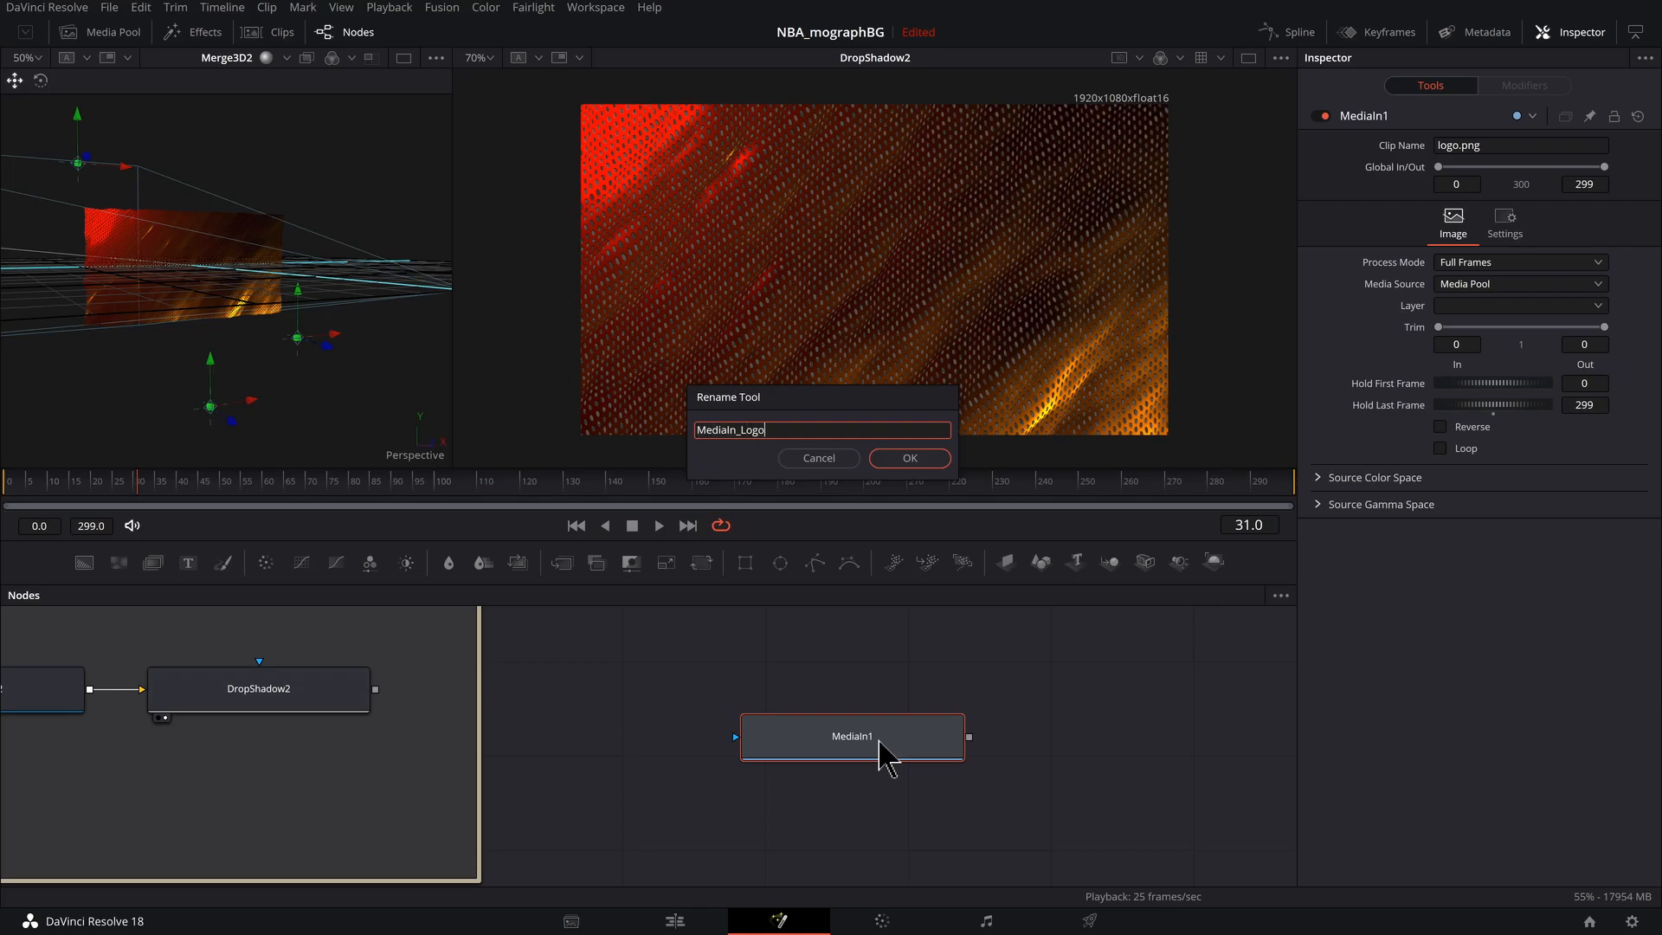
{"action": "left_click", "coordinate": [909, 459]}
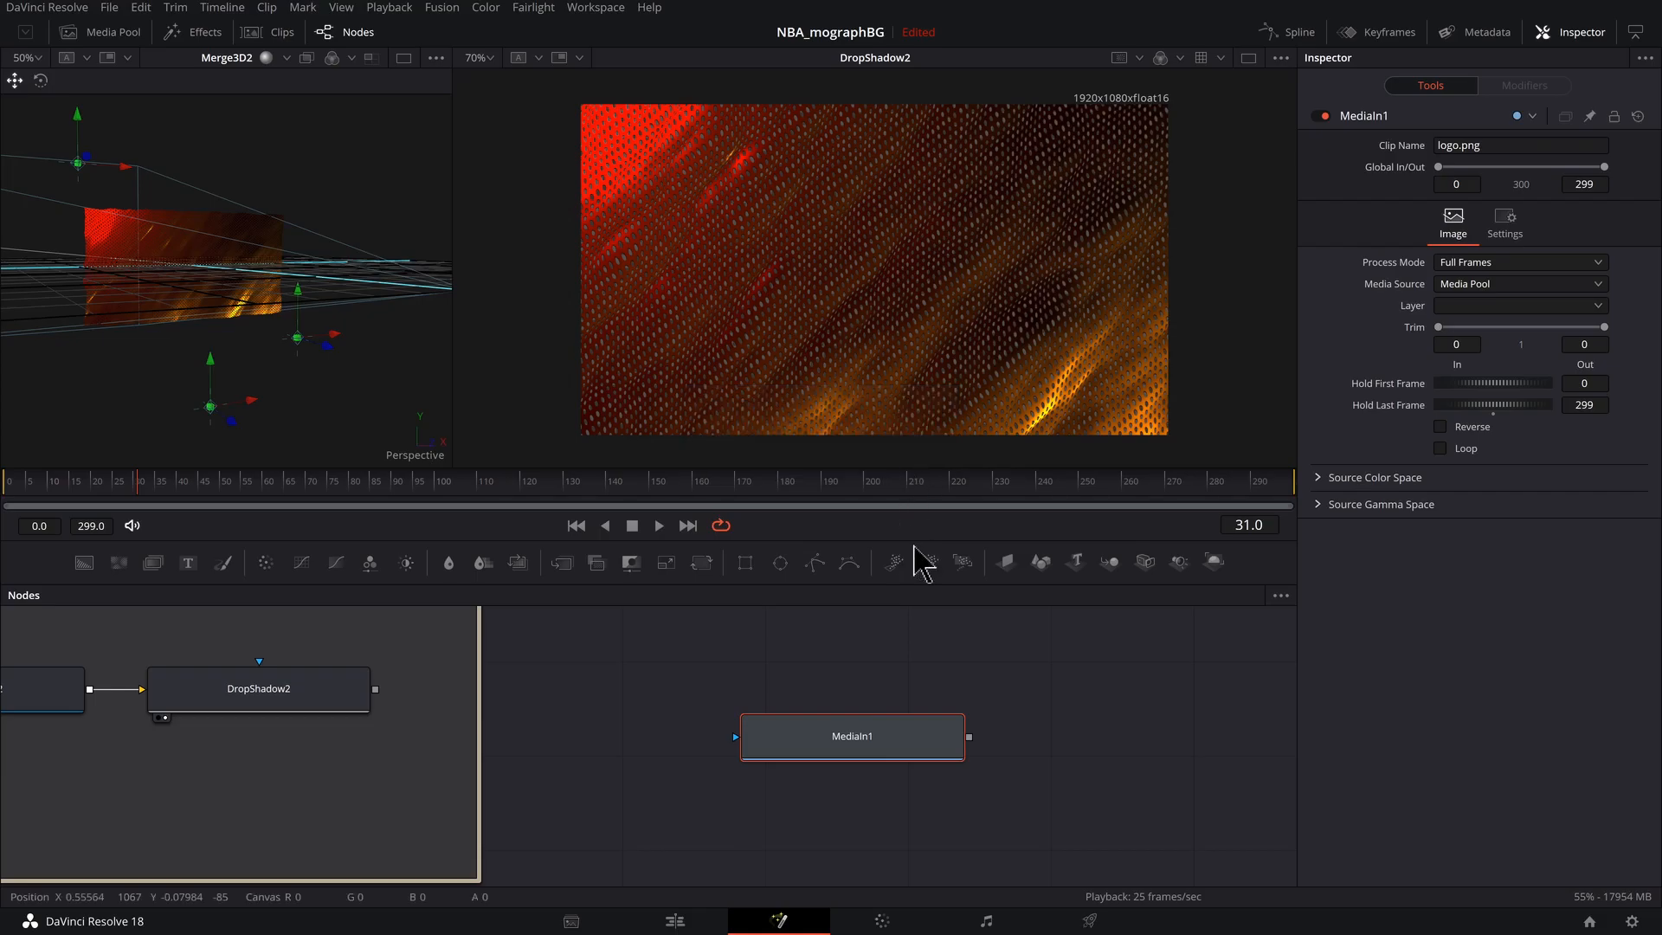
{"action": "scroll", "coordinate": [883, 767], "scroll_direction": "down", "scroll_amount": 7}
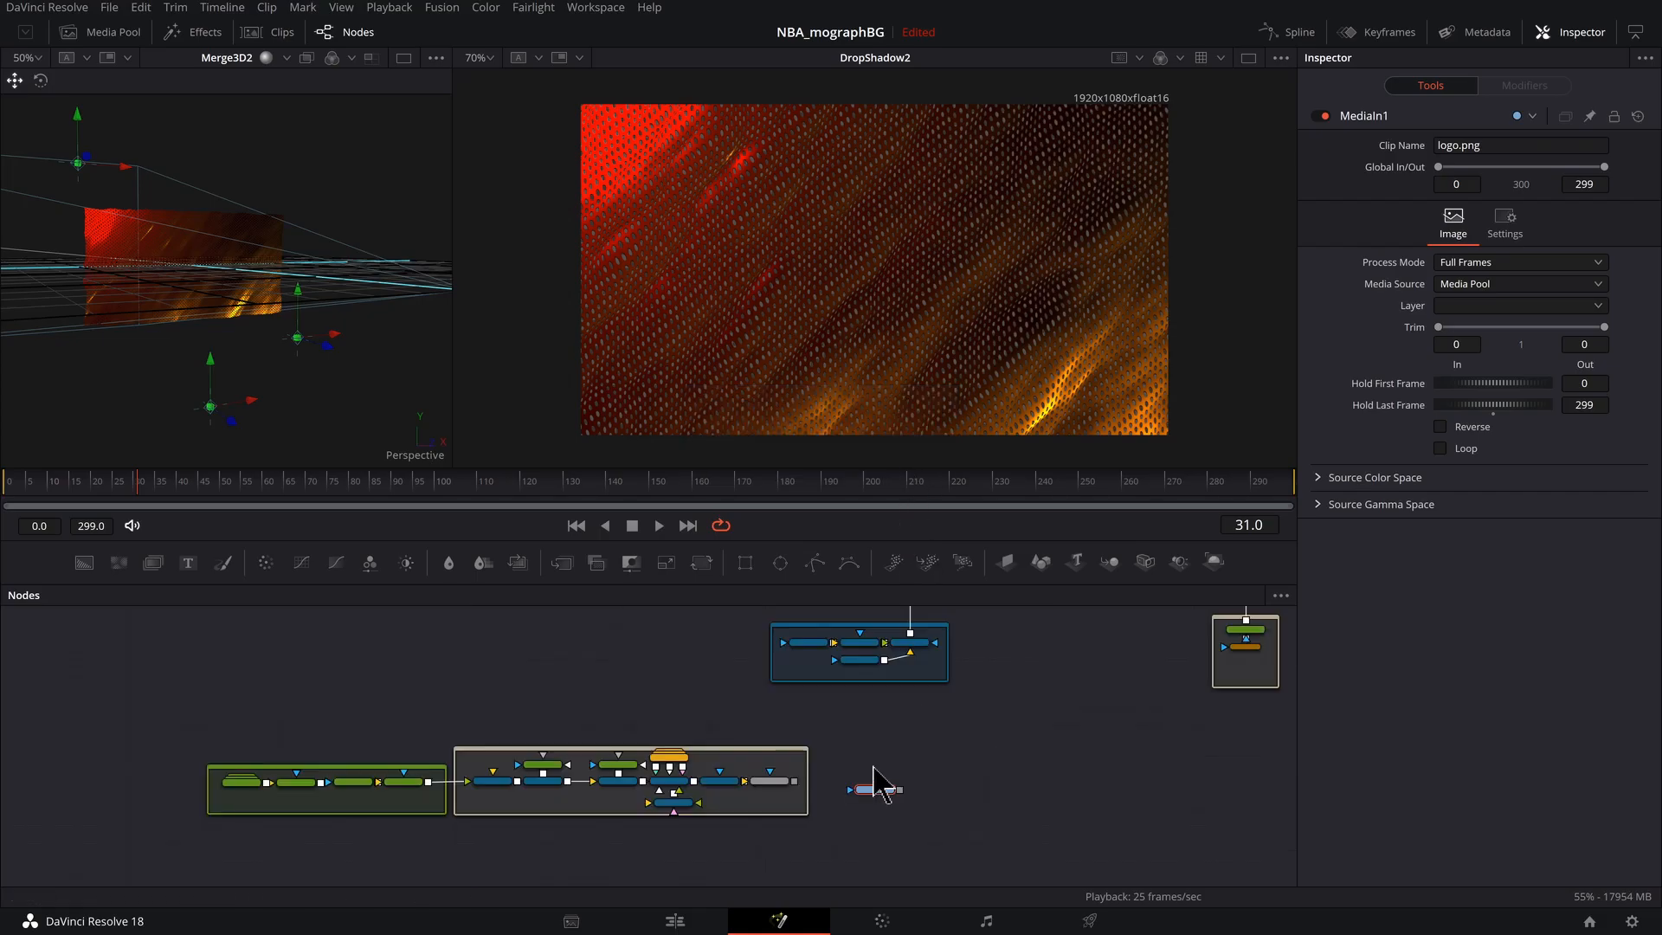
{"action": "scroll", "coordinate": [800, 645], "scroll_direction": "up", "scroll_amount": 5}
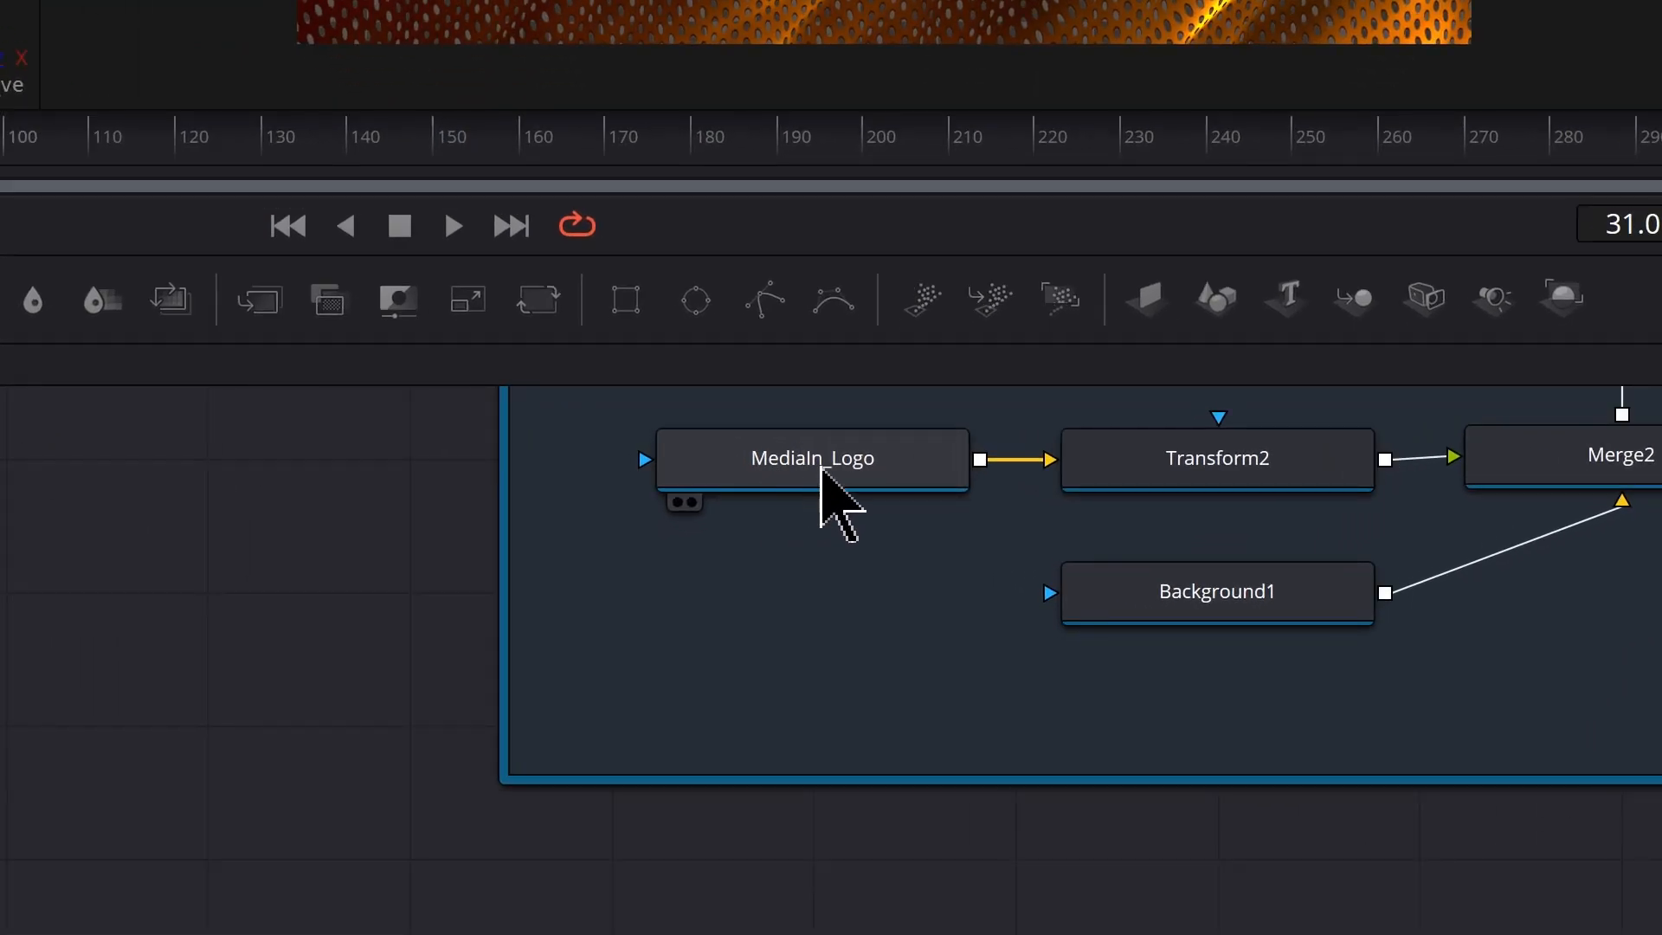
Rename the MediaIn1 node as MediaIn_Logo02.
{"action": "left_click_drag", "start_coordinate": [1025, 802], "coordinate": [969, 56]}
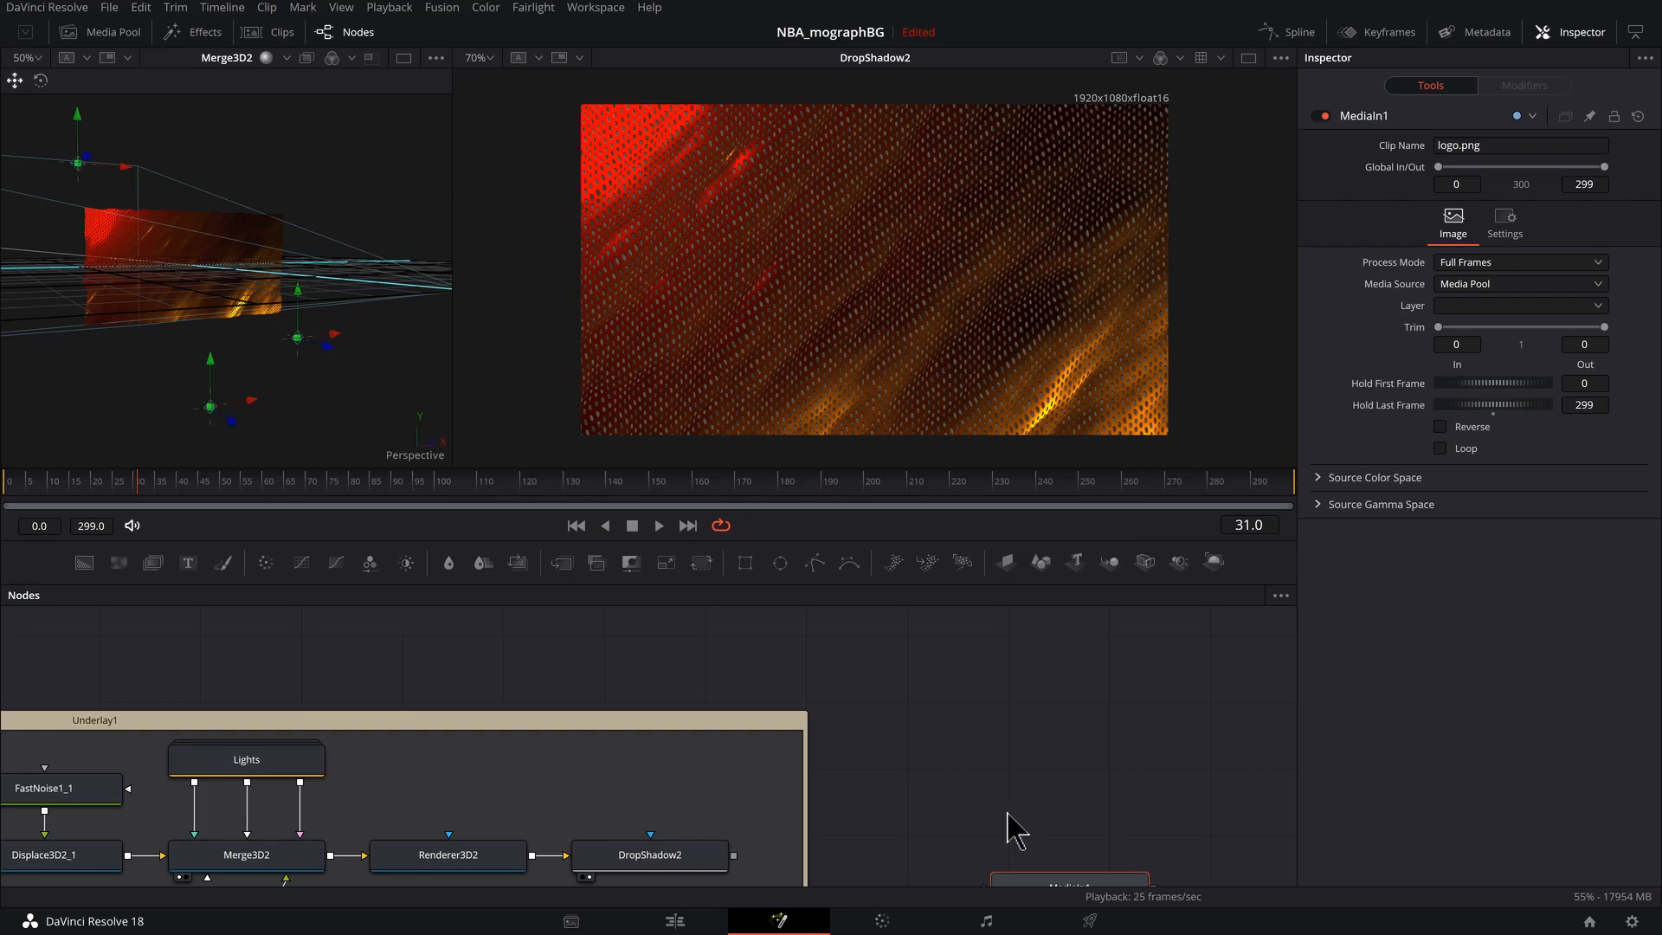
{"action": "left_click_drag", "start_coordinate": [1134, 853], "coordinate": [1083, 707]}
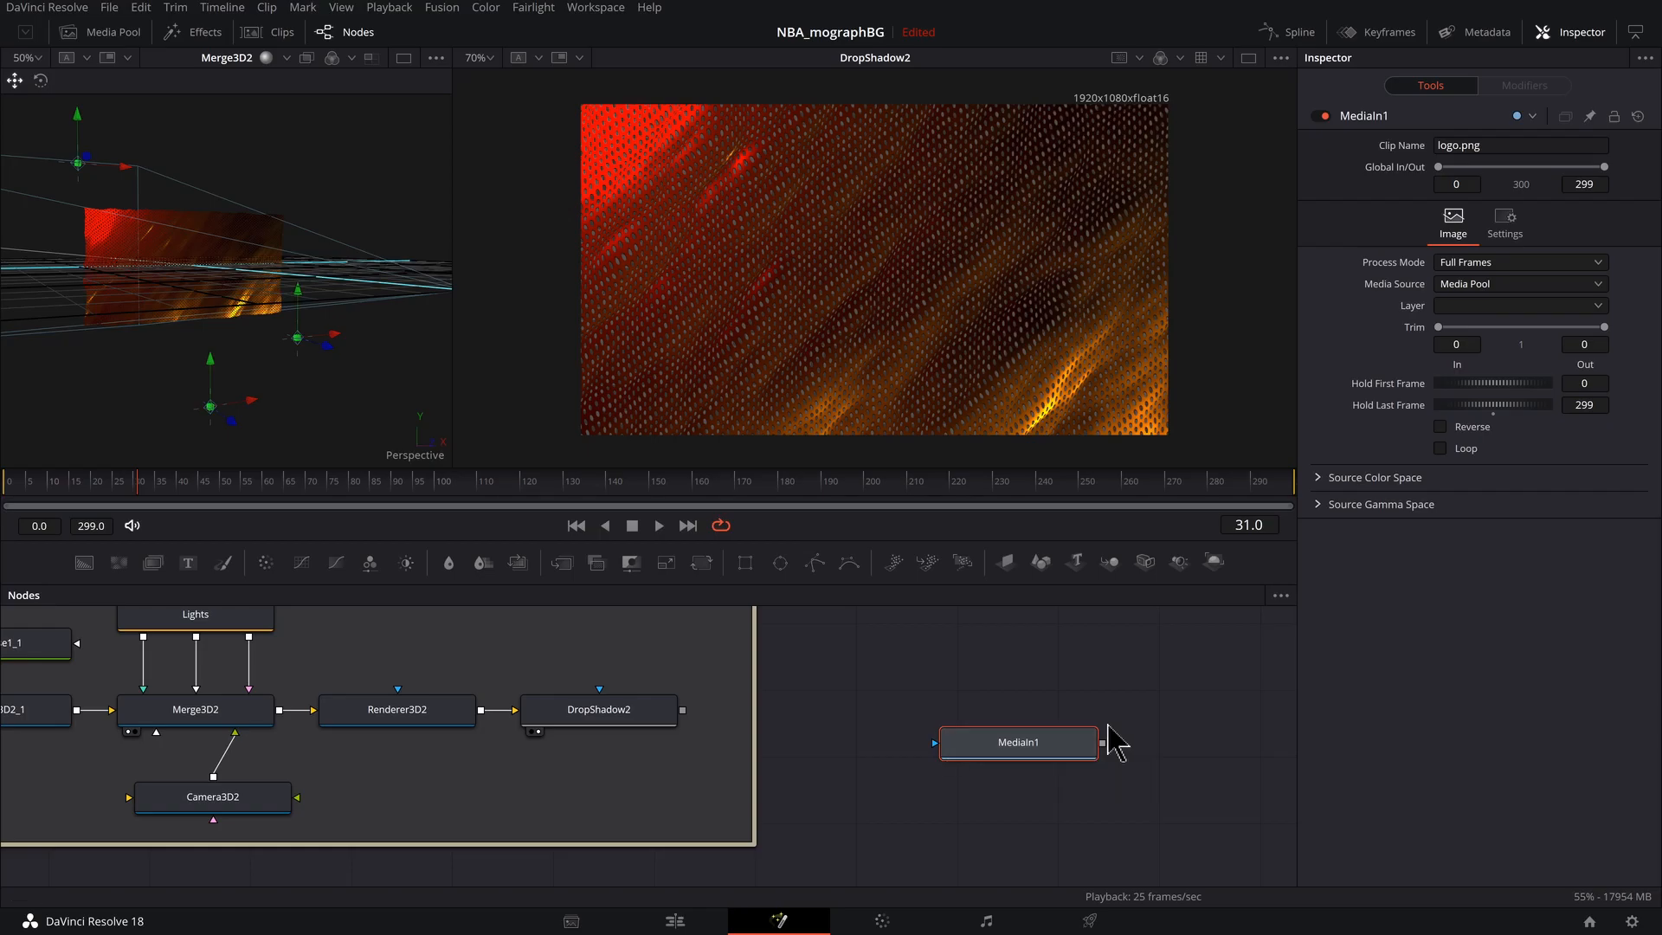
{"action": "left_click_drag", "start_coordinate": [1039, 735], "coordinate": [972, 661]}
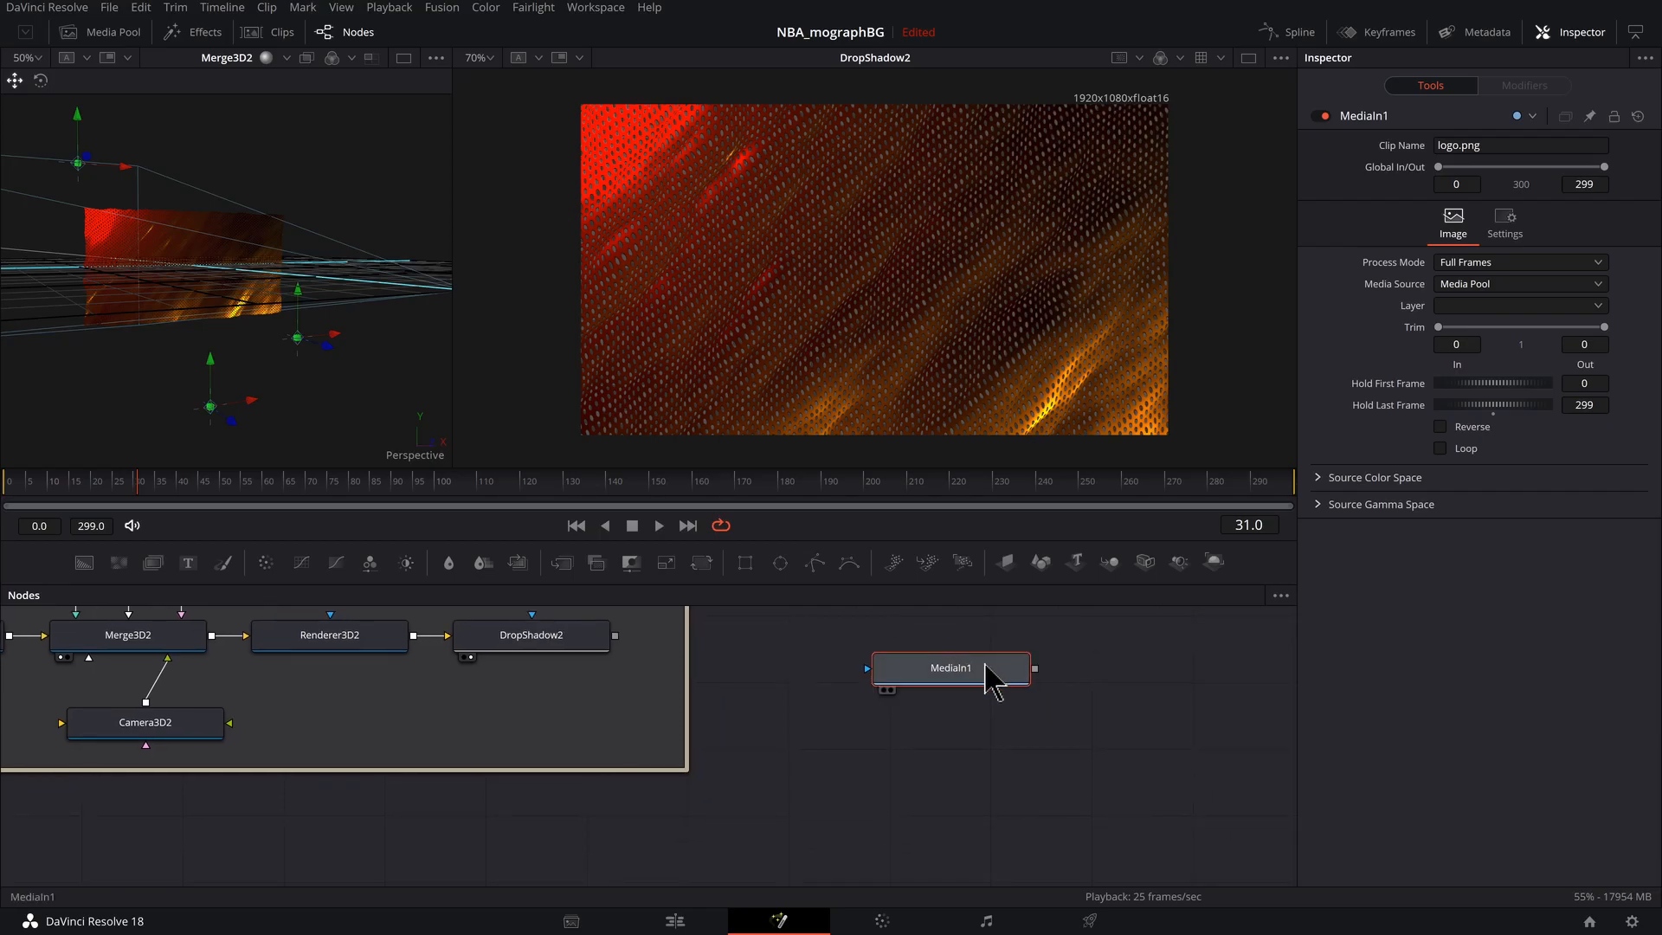
{"action": "key", "text": "F2"}
{"action": "left_click", "coordinate": [767, 431]}
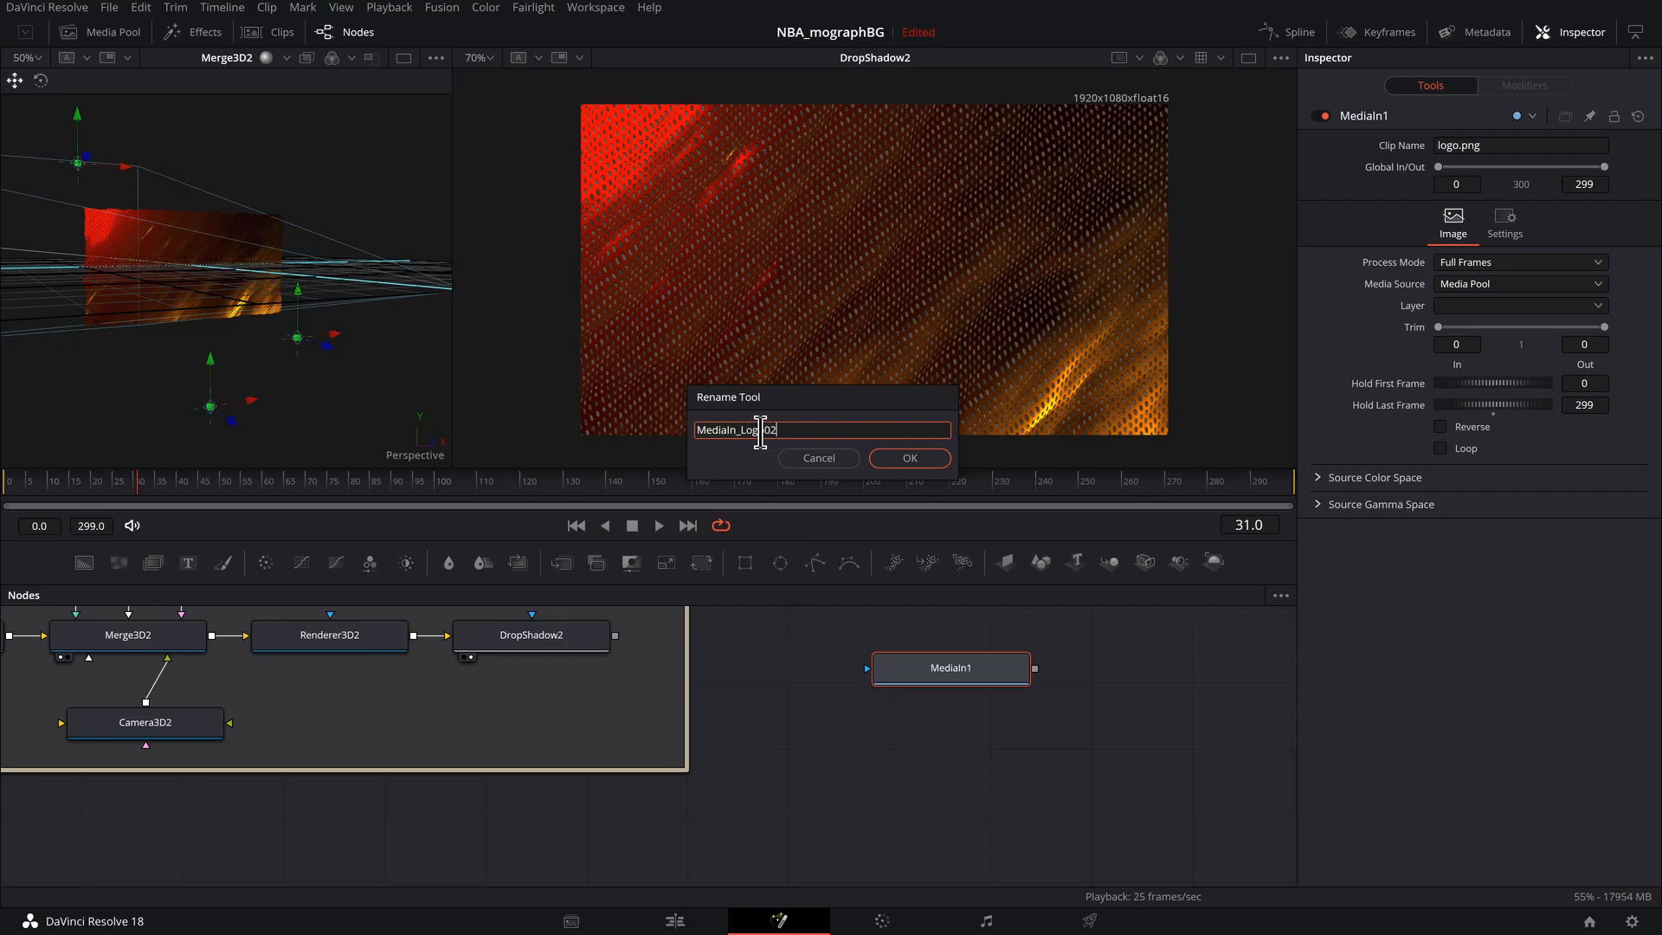
{"action": "left_click", "coordinate": [943, 460]}
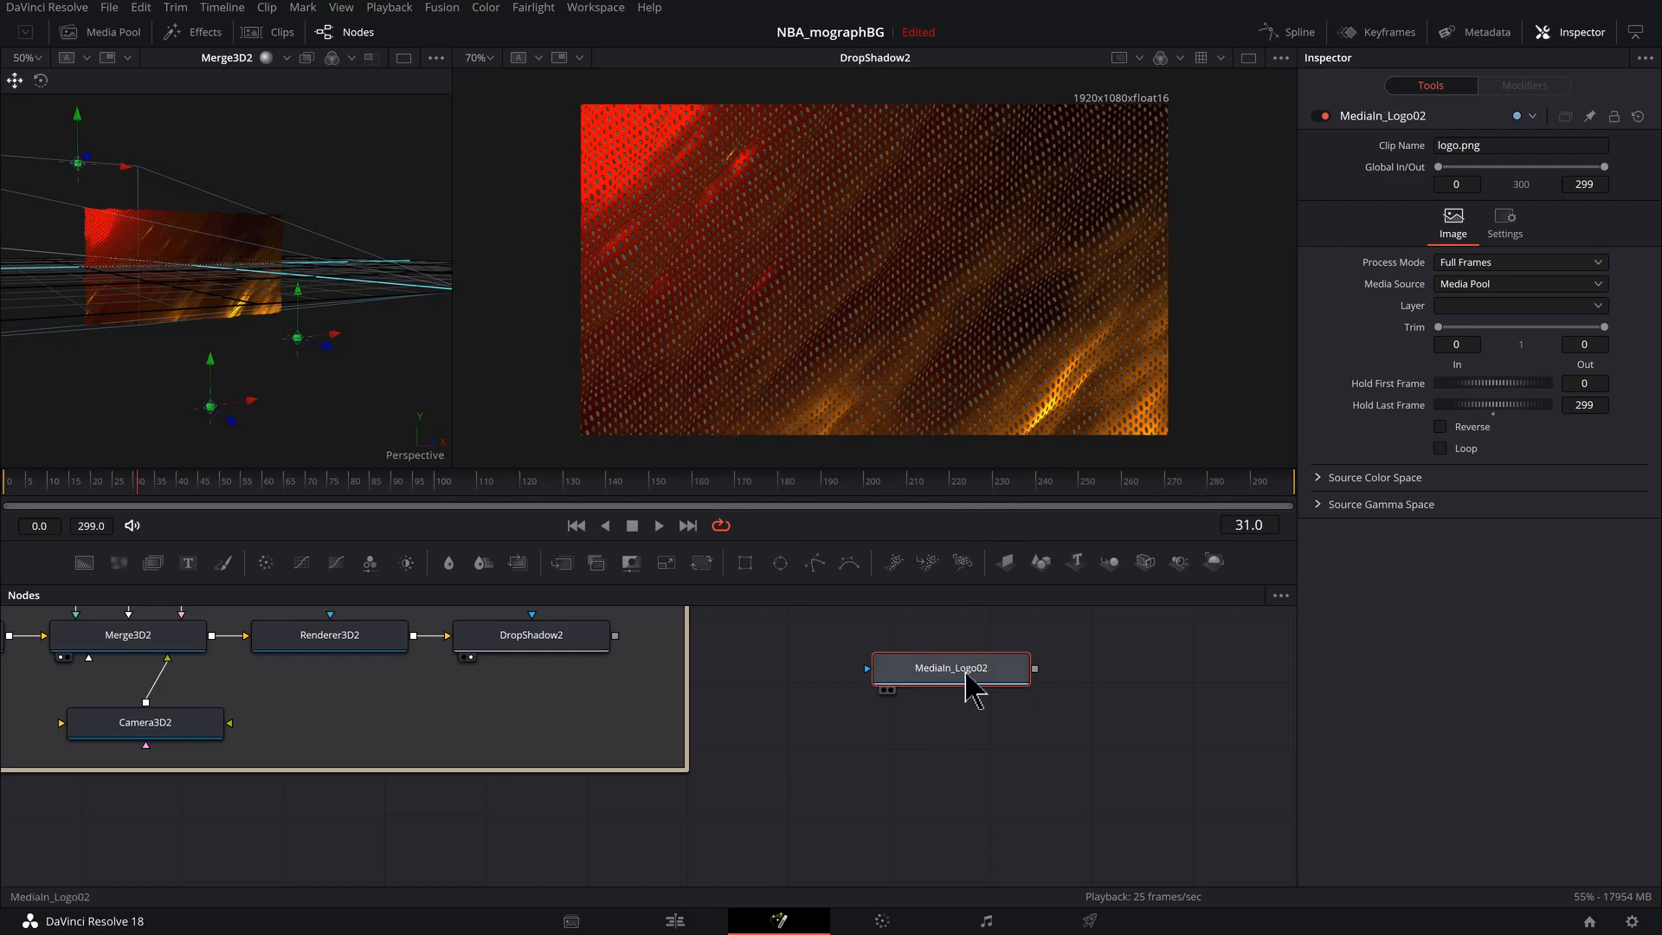
Show the whole MediaIn_Logo02 image in the second viewer.
{"action": "left_click_drag", "start_coordinate": [974, 688], "coordinate": [1003, 717]}
{"action": "key", "text": "2"}
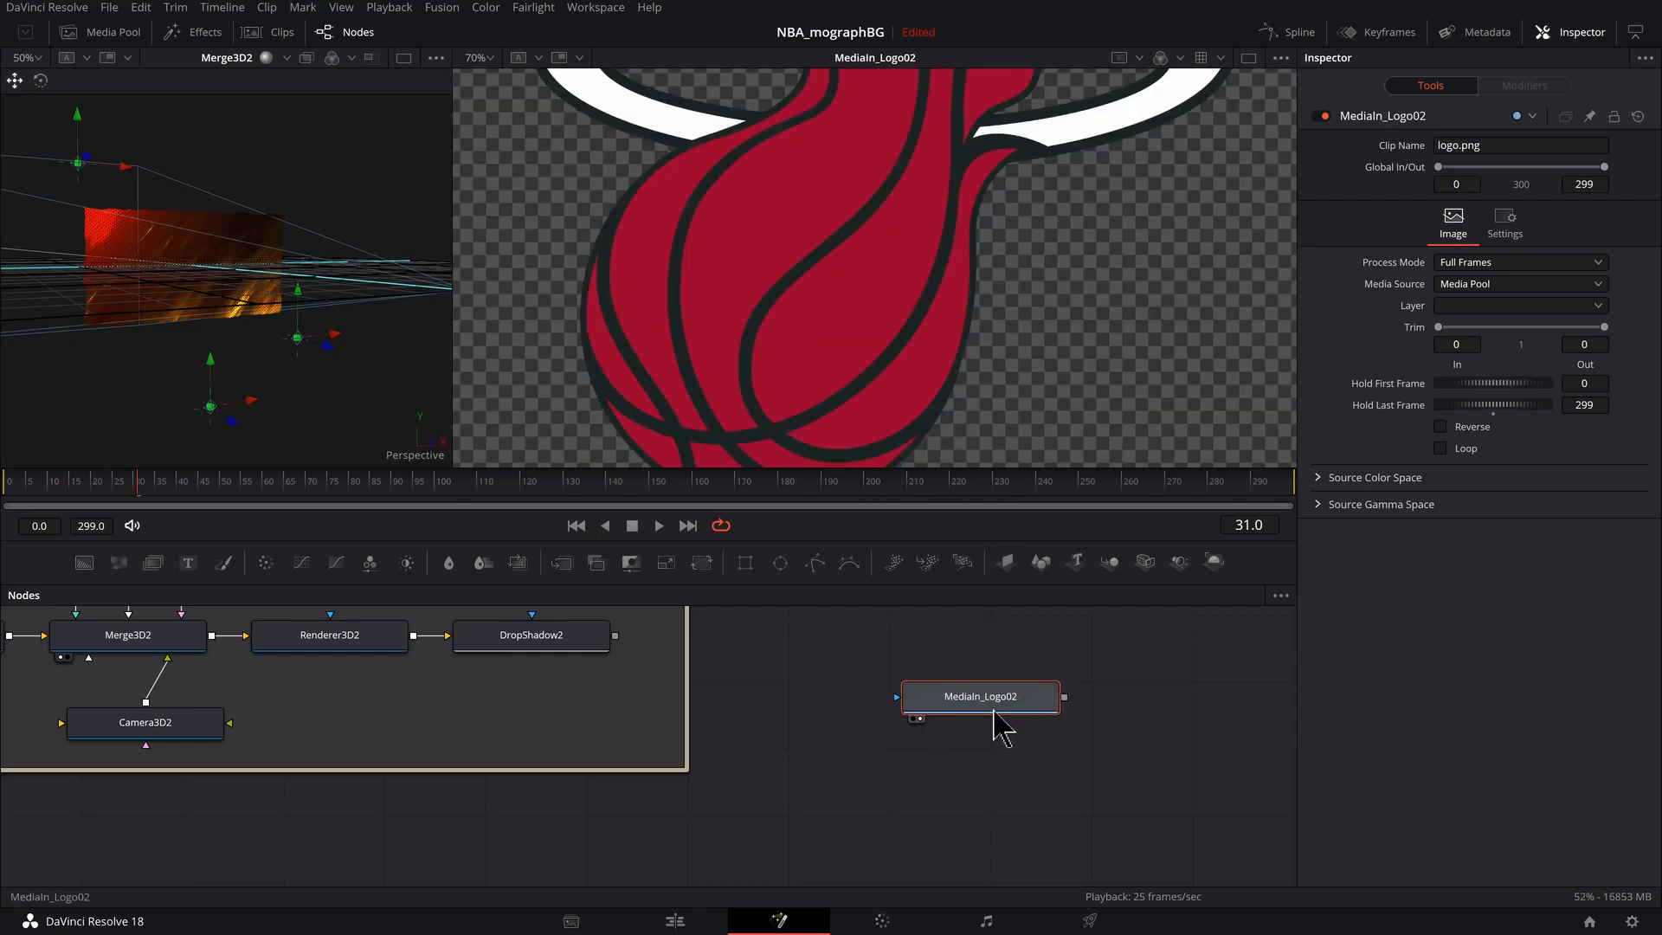
{"action": "scroll", "coordinate": [987, 424], "scroll_direction": "down", "scroll_amount": 8}
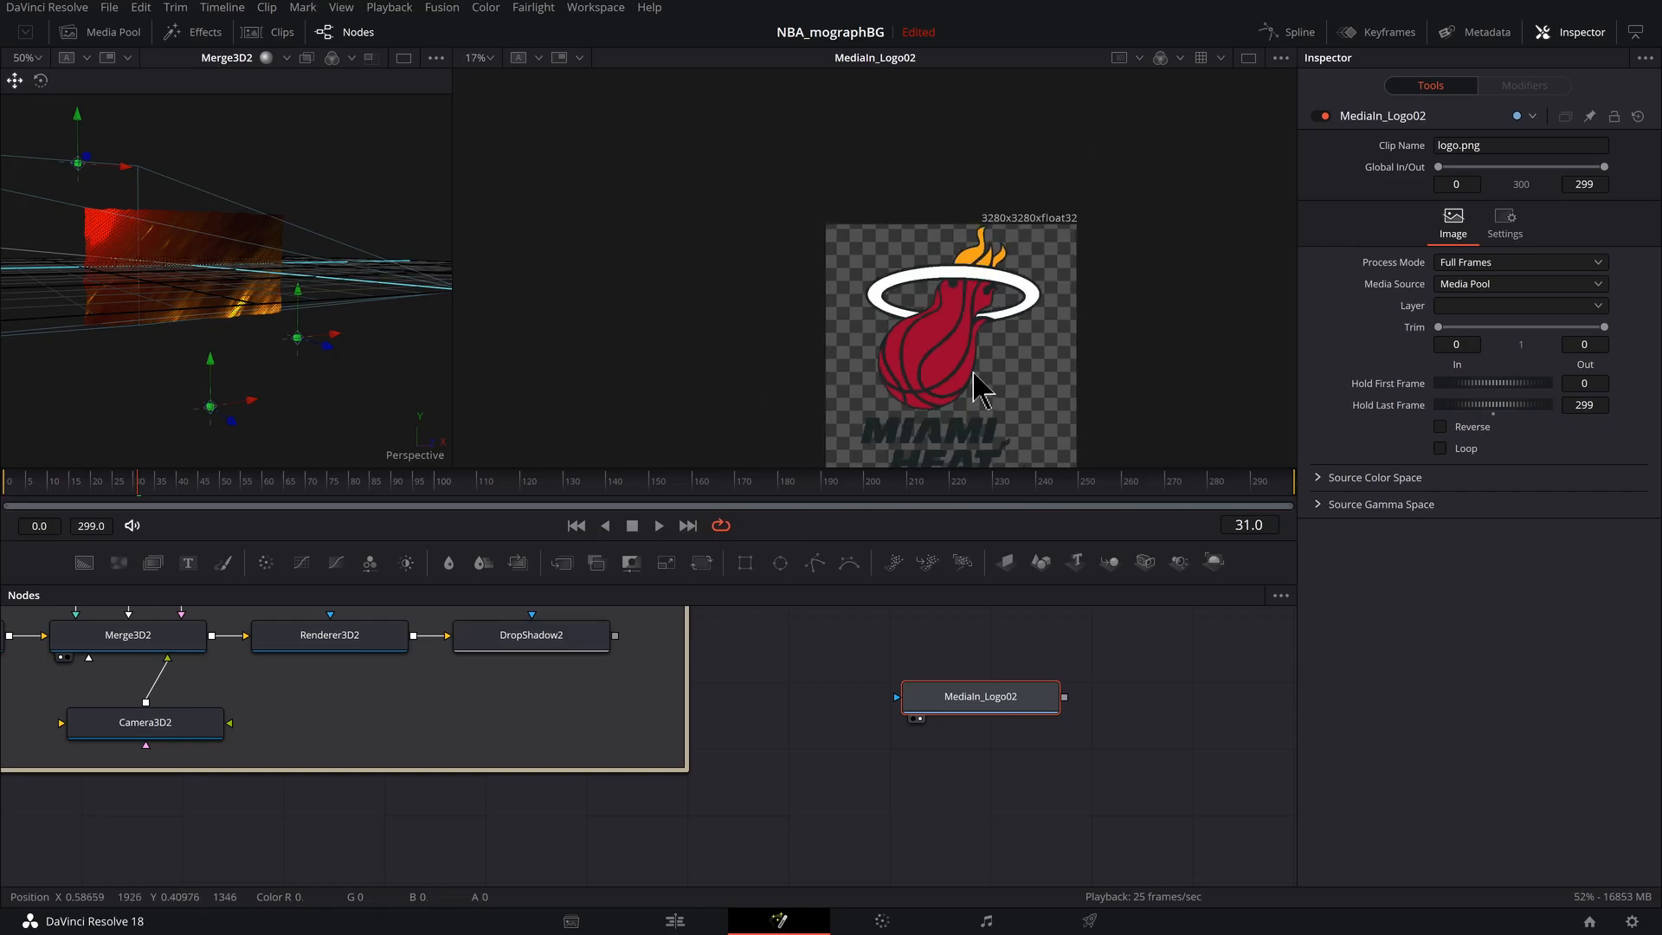
Add a Background node just below the MediaIn_Logo02 node in the node graph.
{"action": "left_click_drag", "start_coordinate": [1064, 722], "coordinate": [909, 724]}
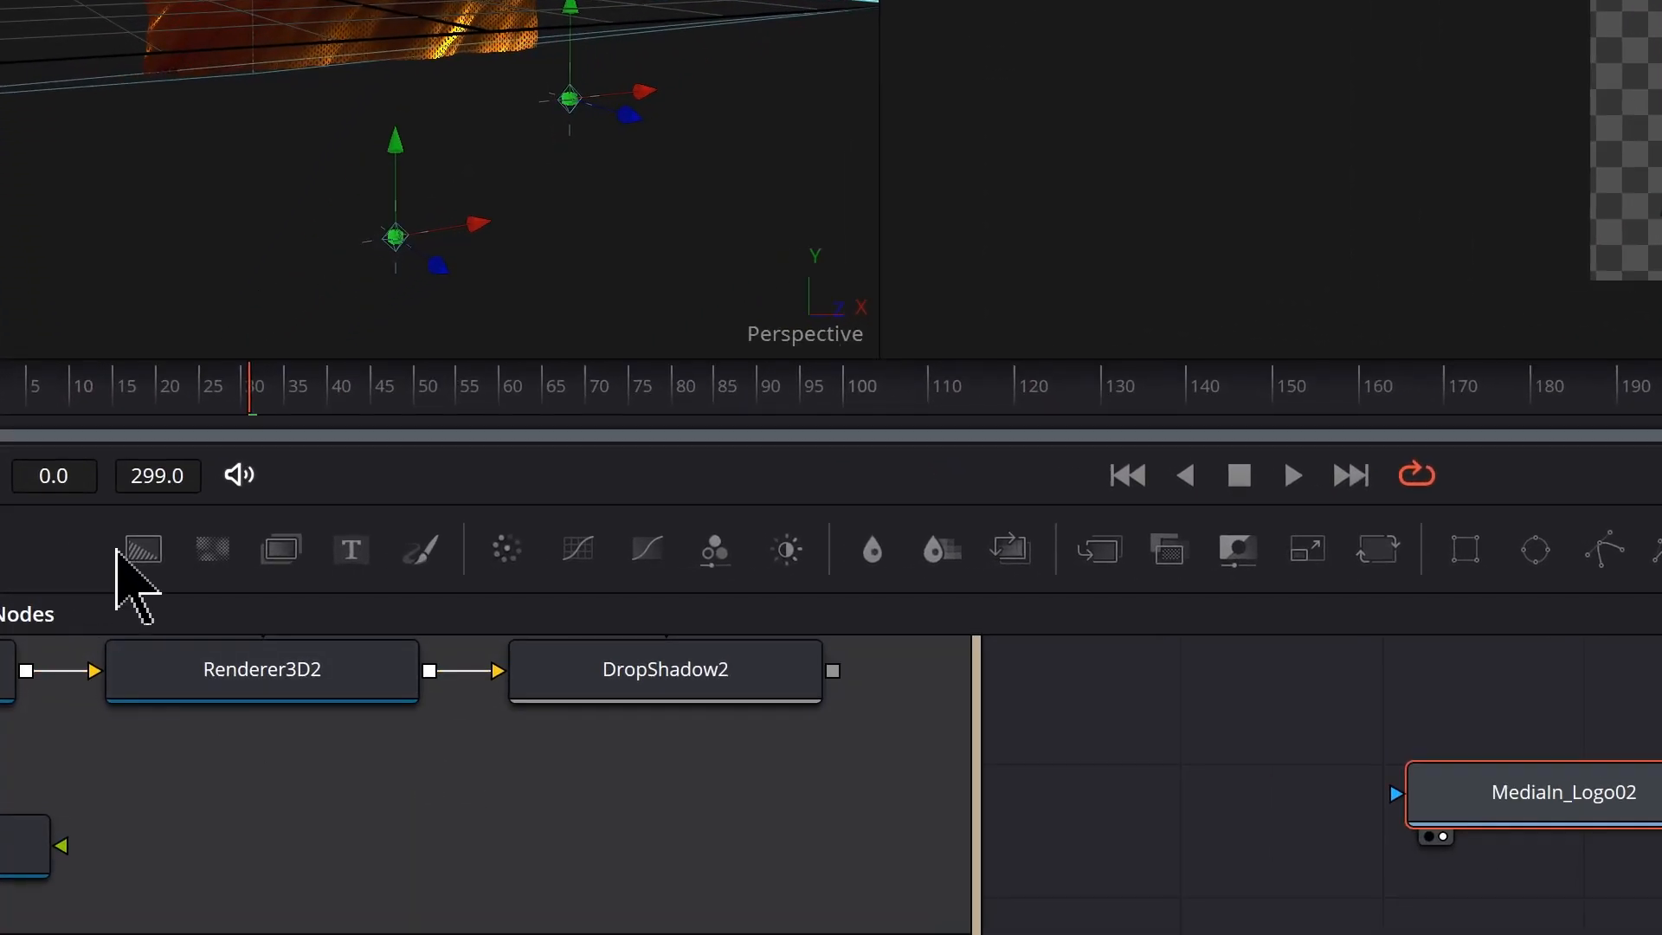
{"action": "left_click_drag", "start_coordinate": [139, 567], "coordinate": [1554, 934]}
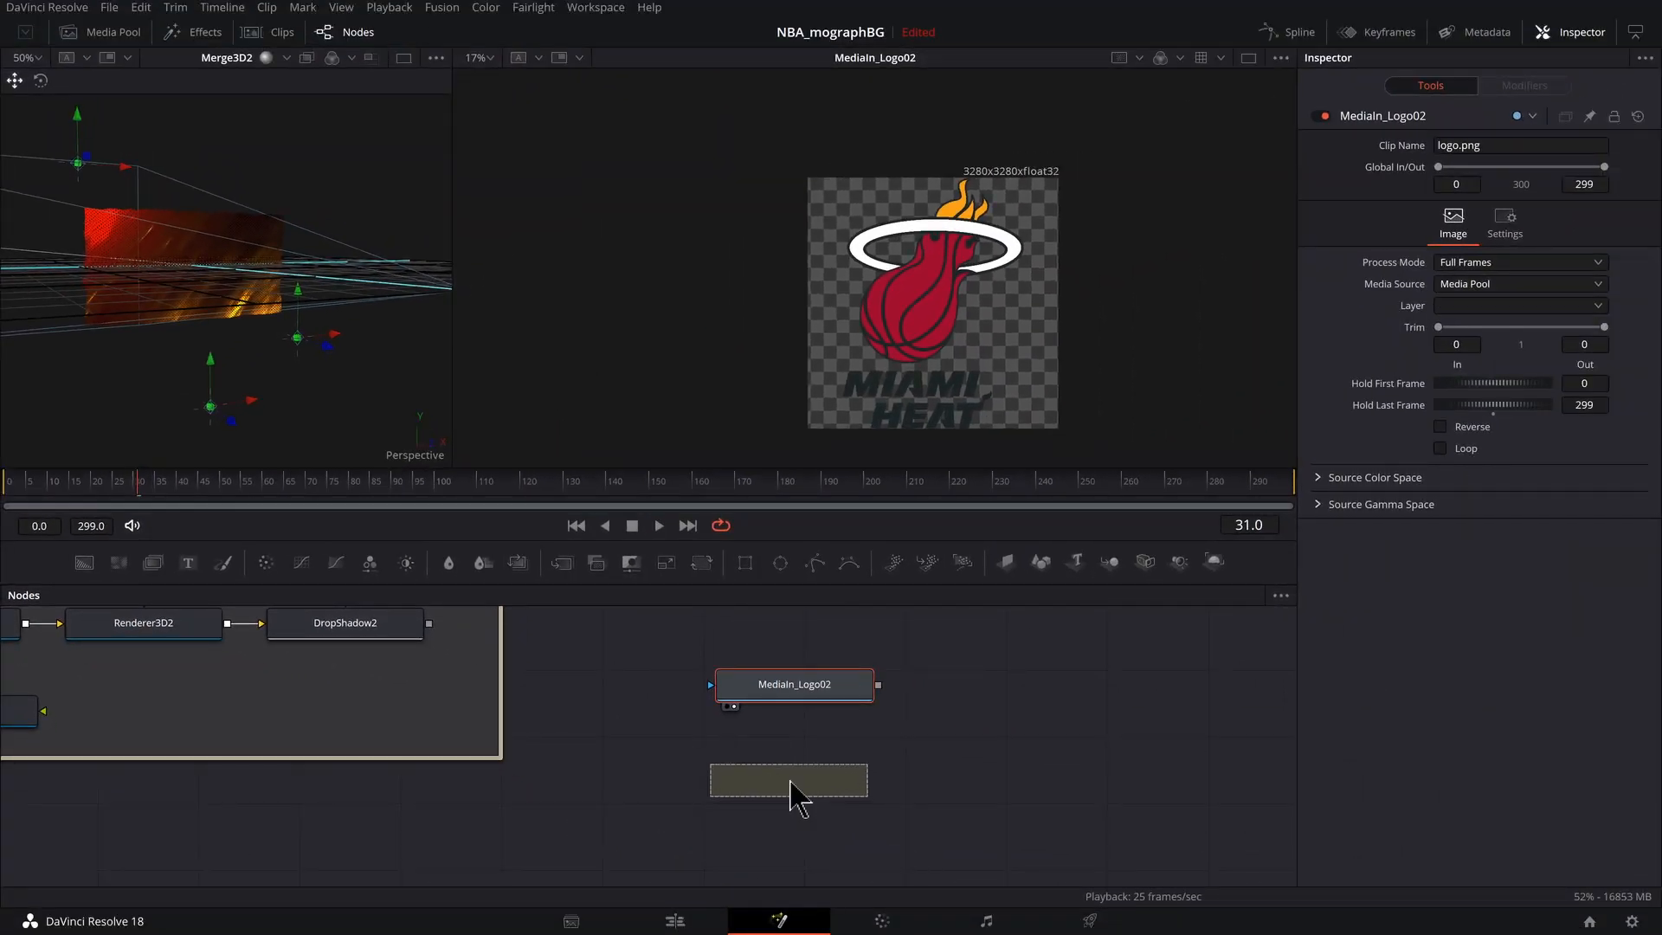
{"action": "left_click_drag", "start_coordinate": [791, 792], "coordinate": [791, 789]}
Try merging the Background node over the MediaIn_Logo02 node, and undo the merge after viewing it in the second viewer.
{"action": "mouse_move", "coordinate": [880, 684]}
{"action": "left_mouse_down"}
{"action": "mouse_move", "coordinate": [873, 782]}
{"action": "mouse_move", "coordinate": [920, 713]}
{"action": "mouse_move", "coordinate": [878, 686]}
{"action": "left_mouse_up"}
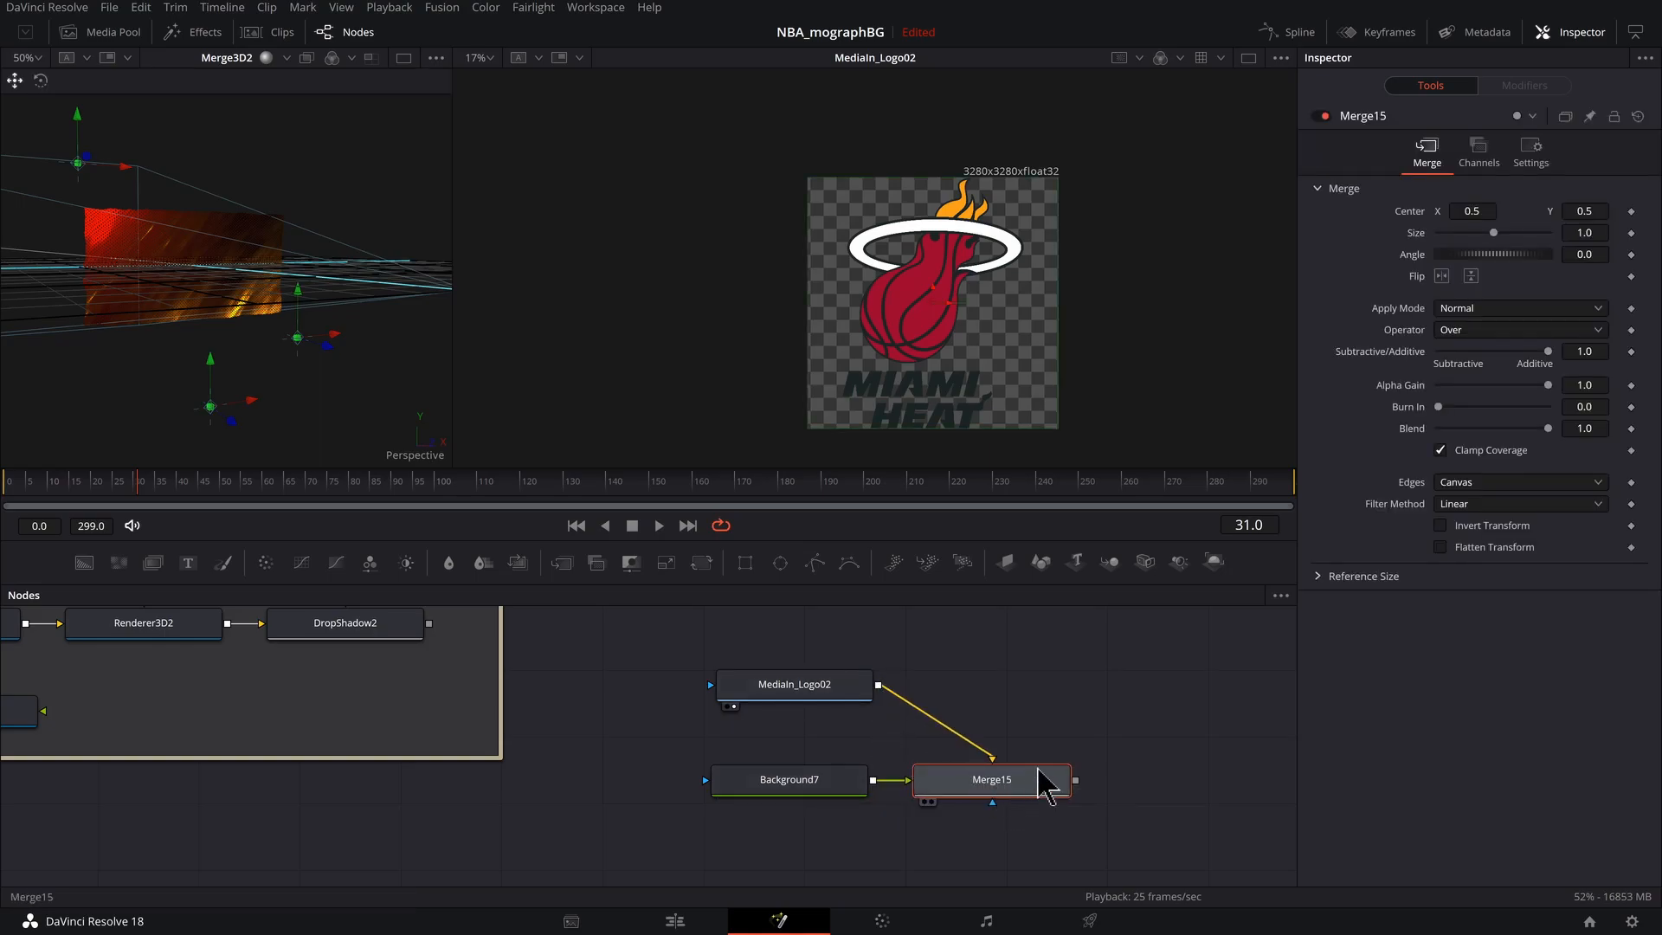
{"action": "left_click_drag", "start_coordinate": [1014, 800], "coordinate": [1050, 762]}
{"action": "key", "text": "2"}
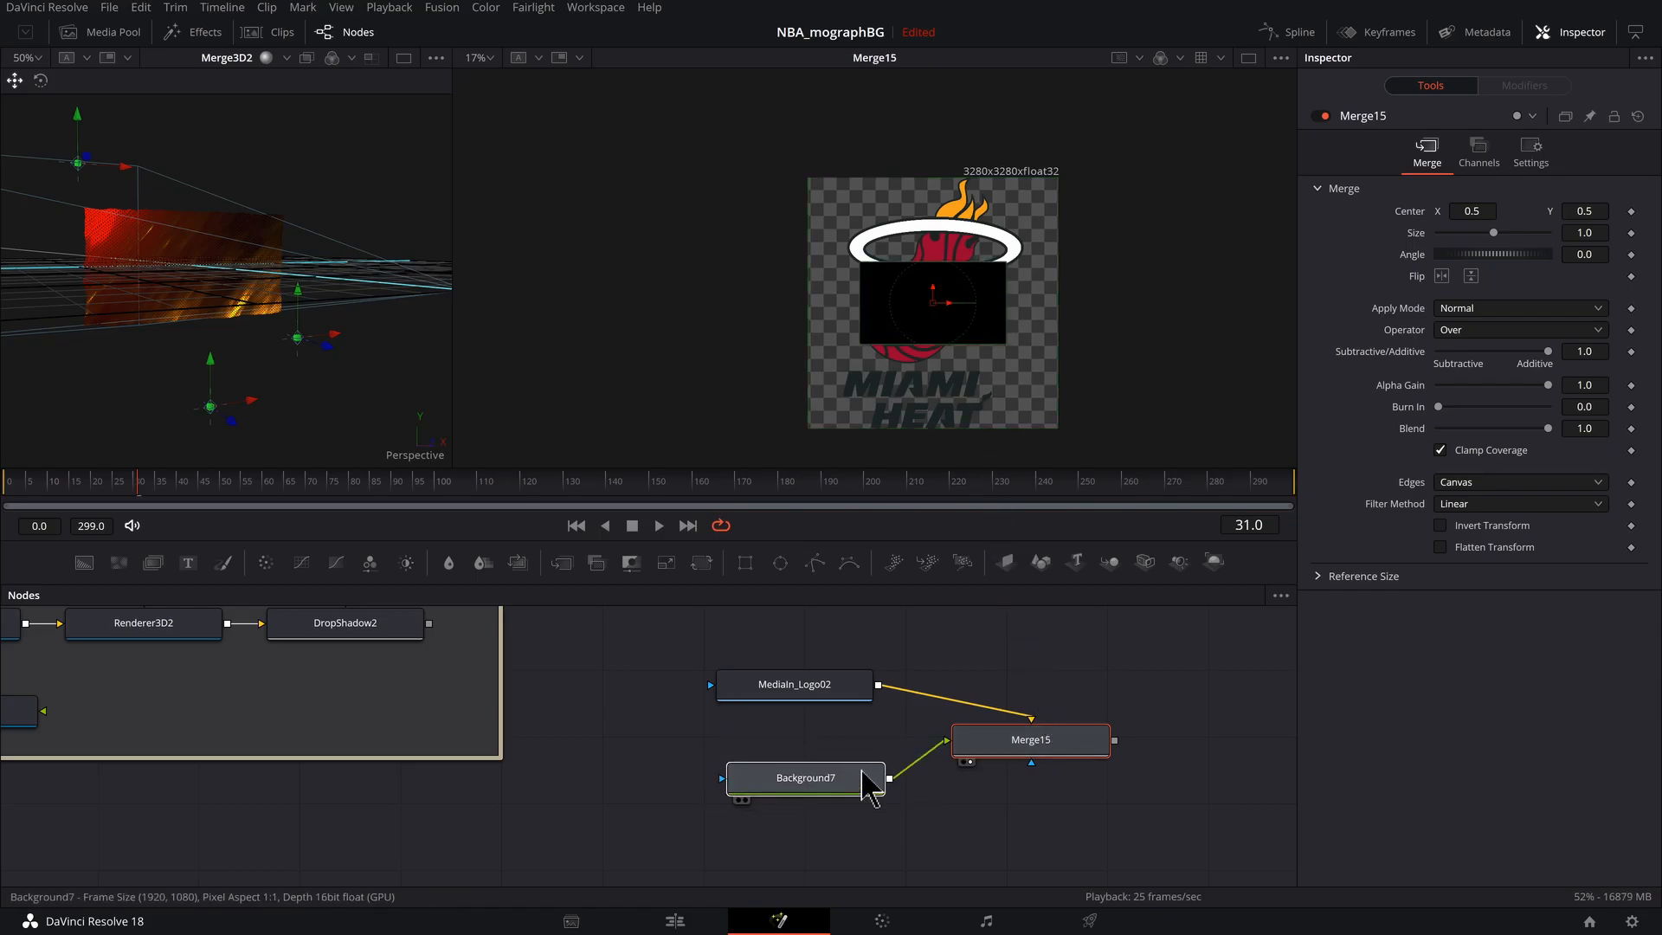
{"action": "left_click_drag", "start_coordinate": [855, 782], "coordinate": [873, 780]}
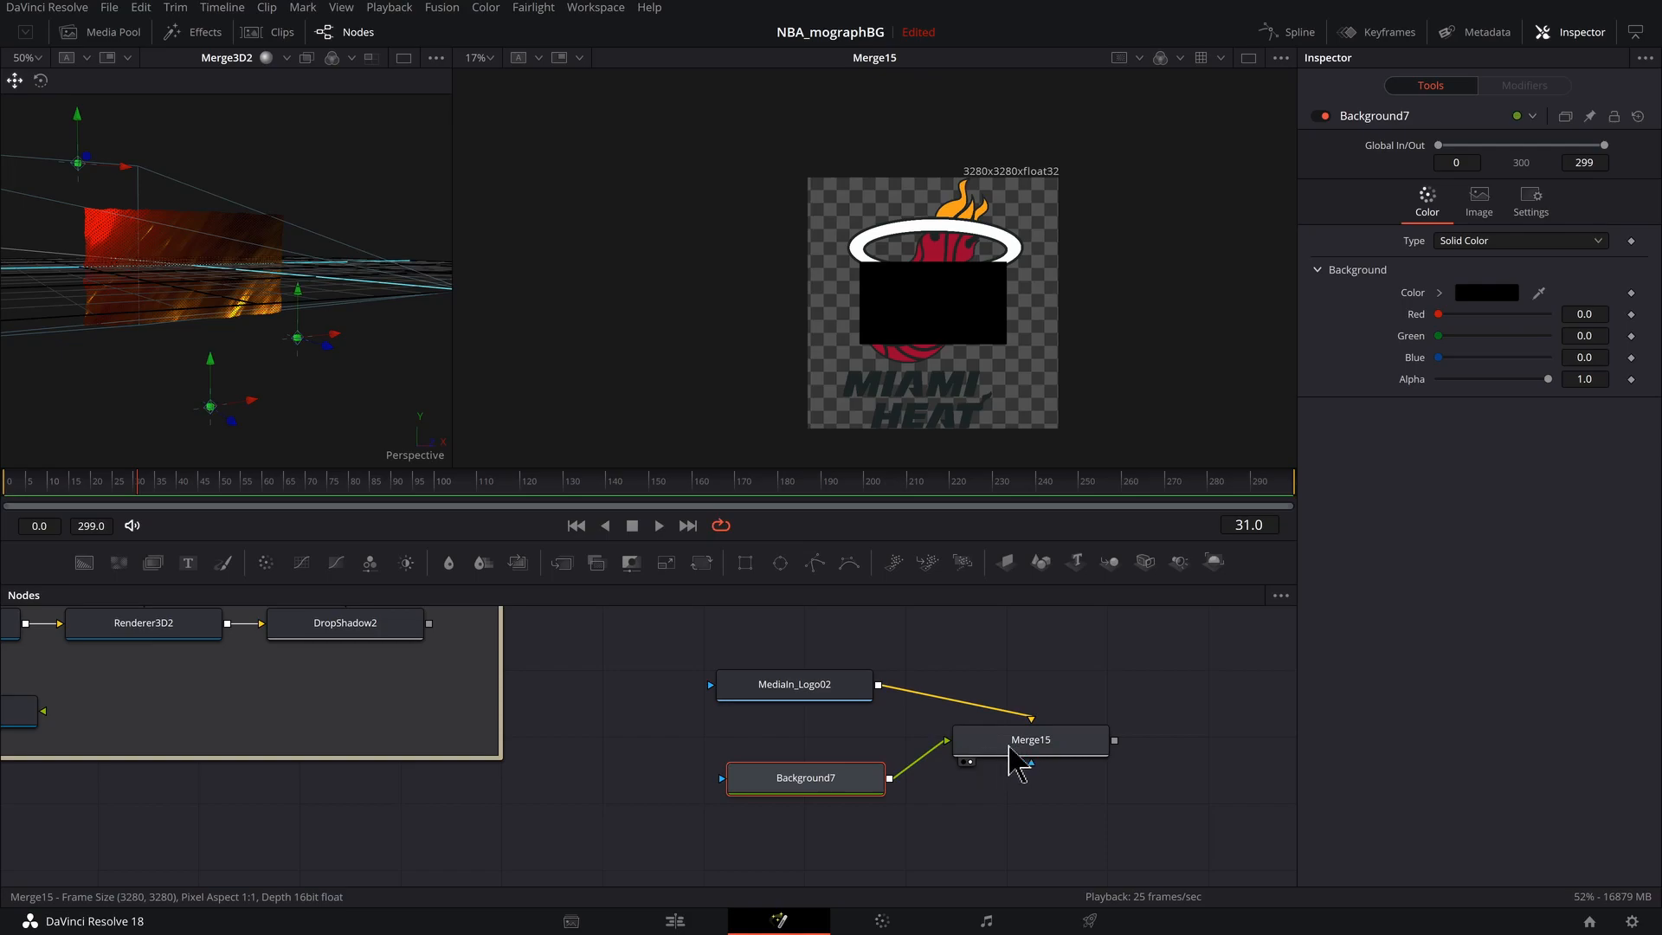
{"action": "key", "text": "ctrl+z"}
{"action": "key", "text": "ctrl+z"}
{"action": "key", "text": "ctrl+z"}
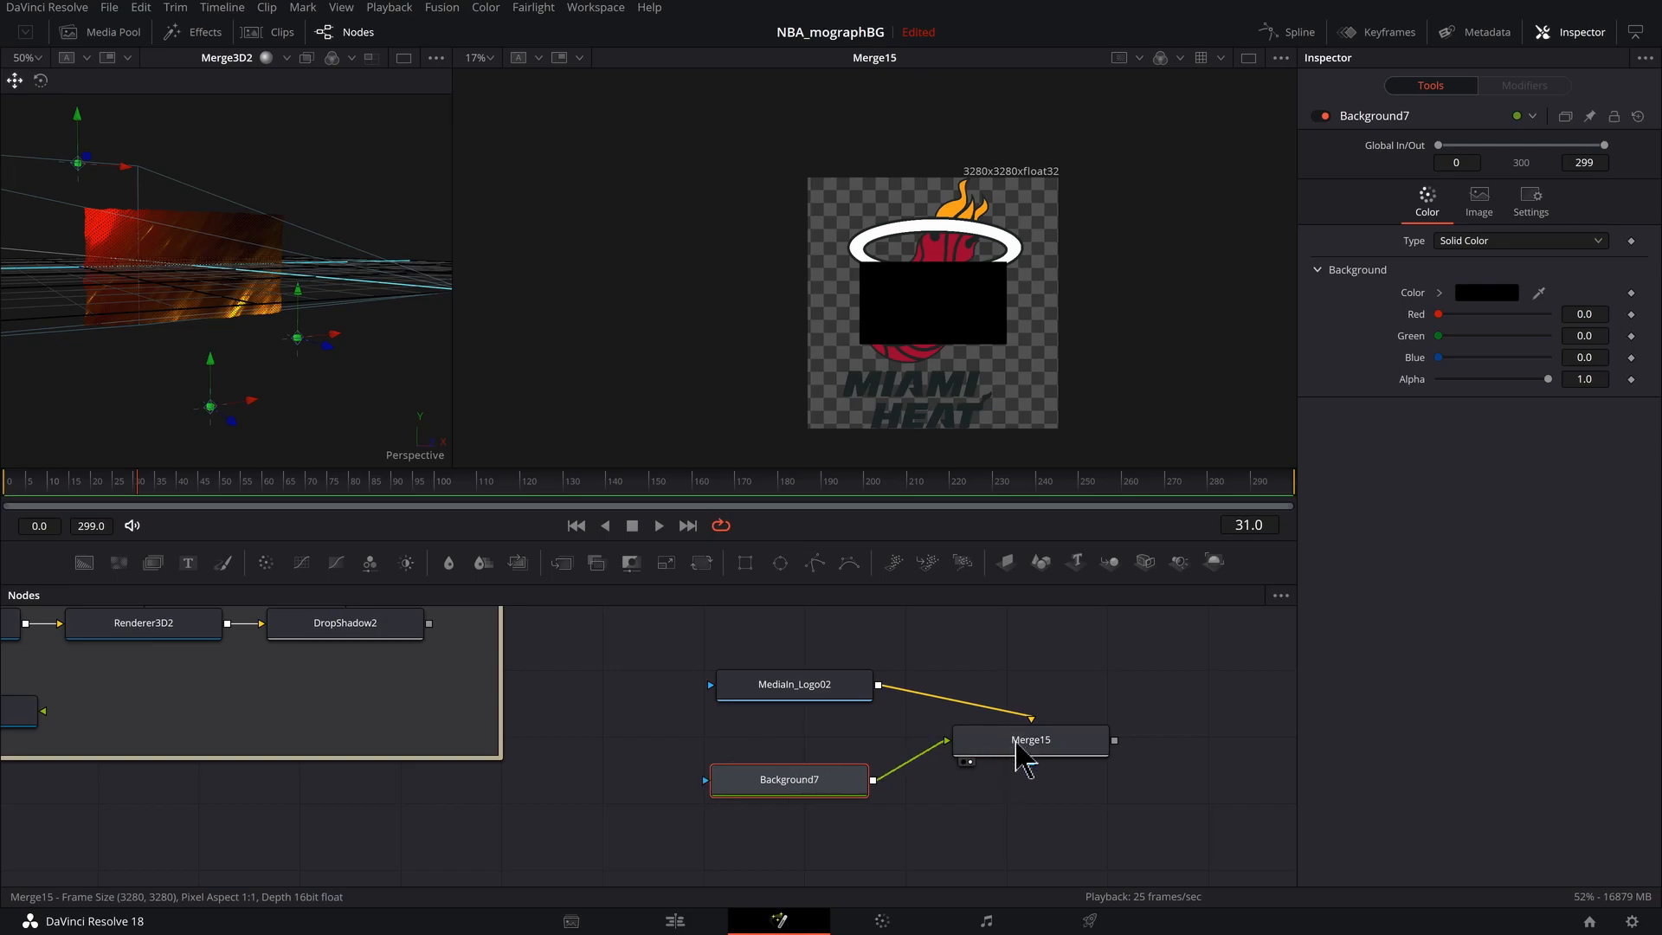
Merge the MediaIn_Logo02 node over the Background node and display the merge in the second viewer.
{"action": "left_click_drag", "start_coordinate": [874, 685], "coordinate": [876, 784]}
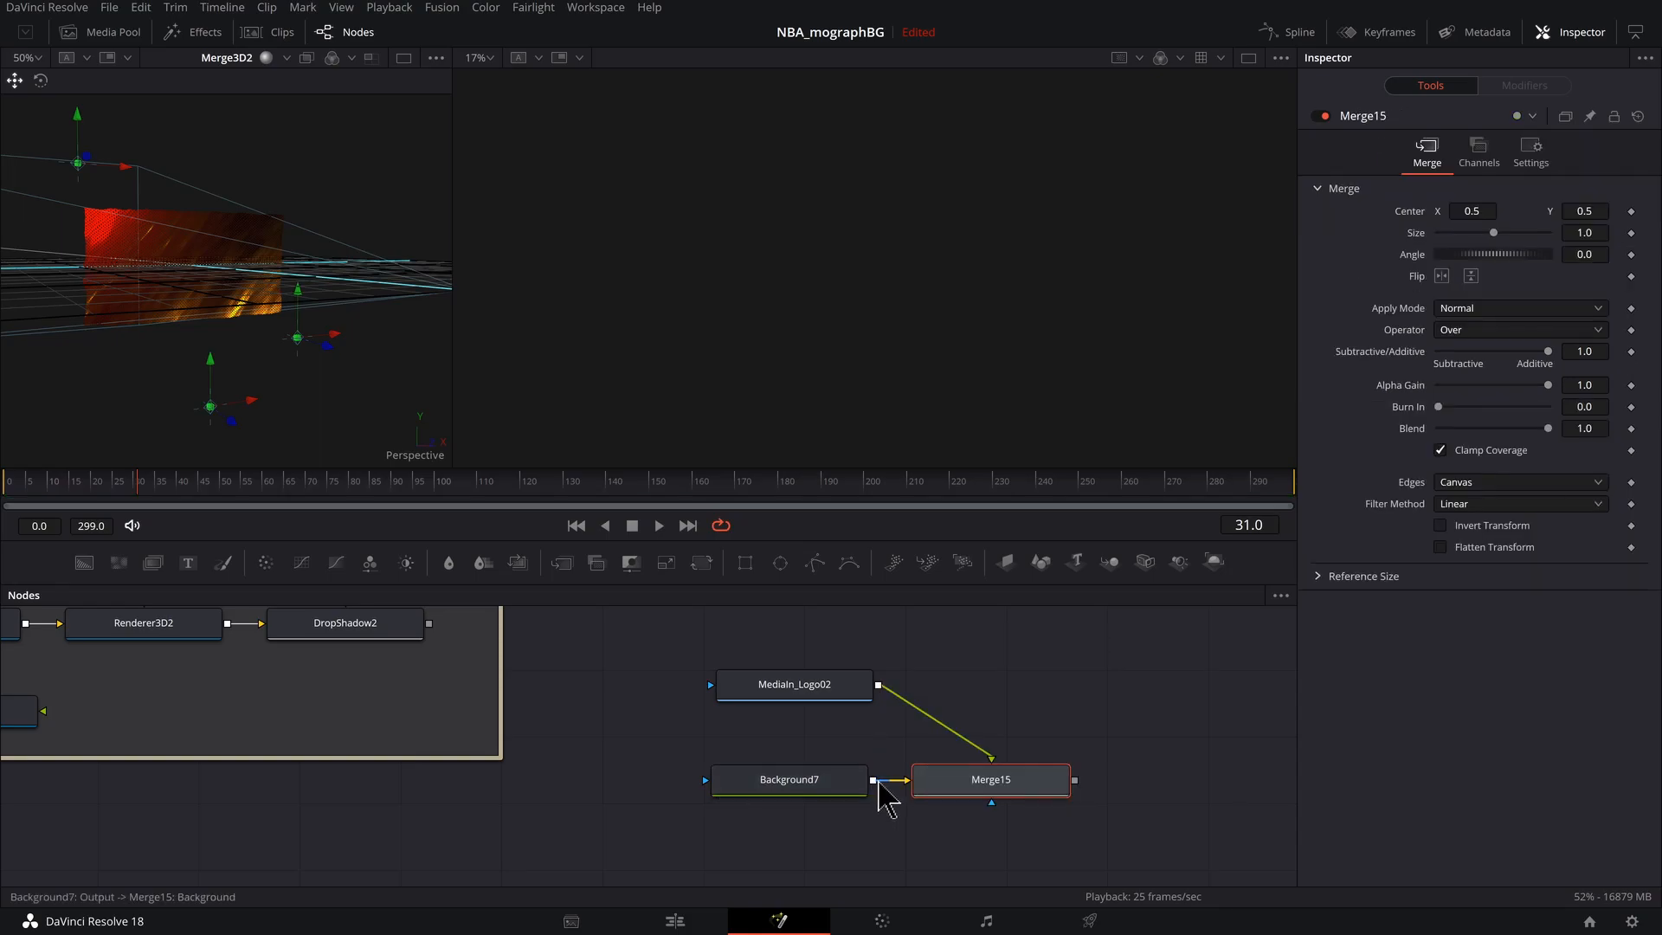
{"action": "left_click_drag", "start_coordinate": [1016, 781], "coordinate": [1041, 743]}
{"action": "key", "text": "2"}
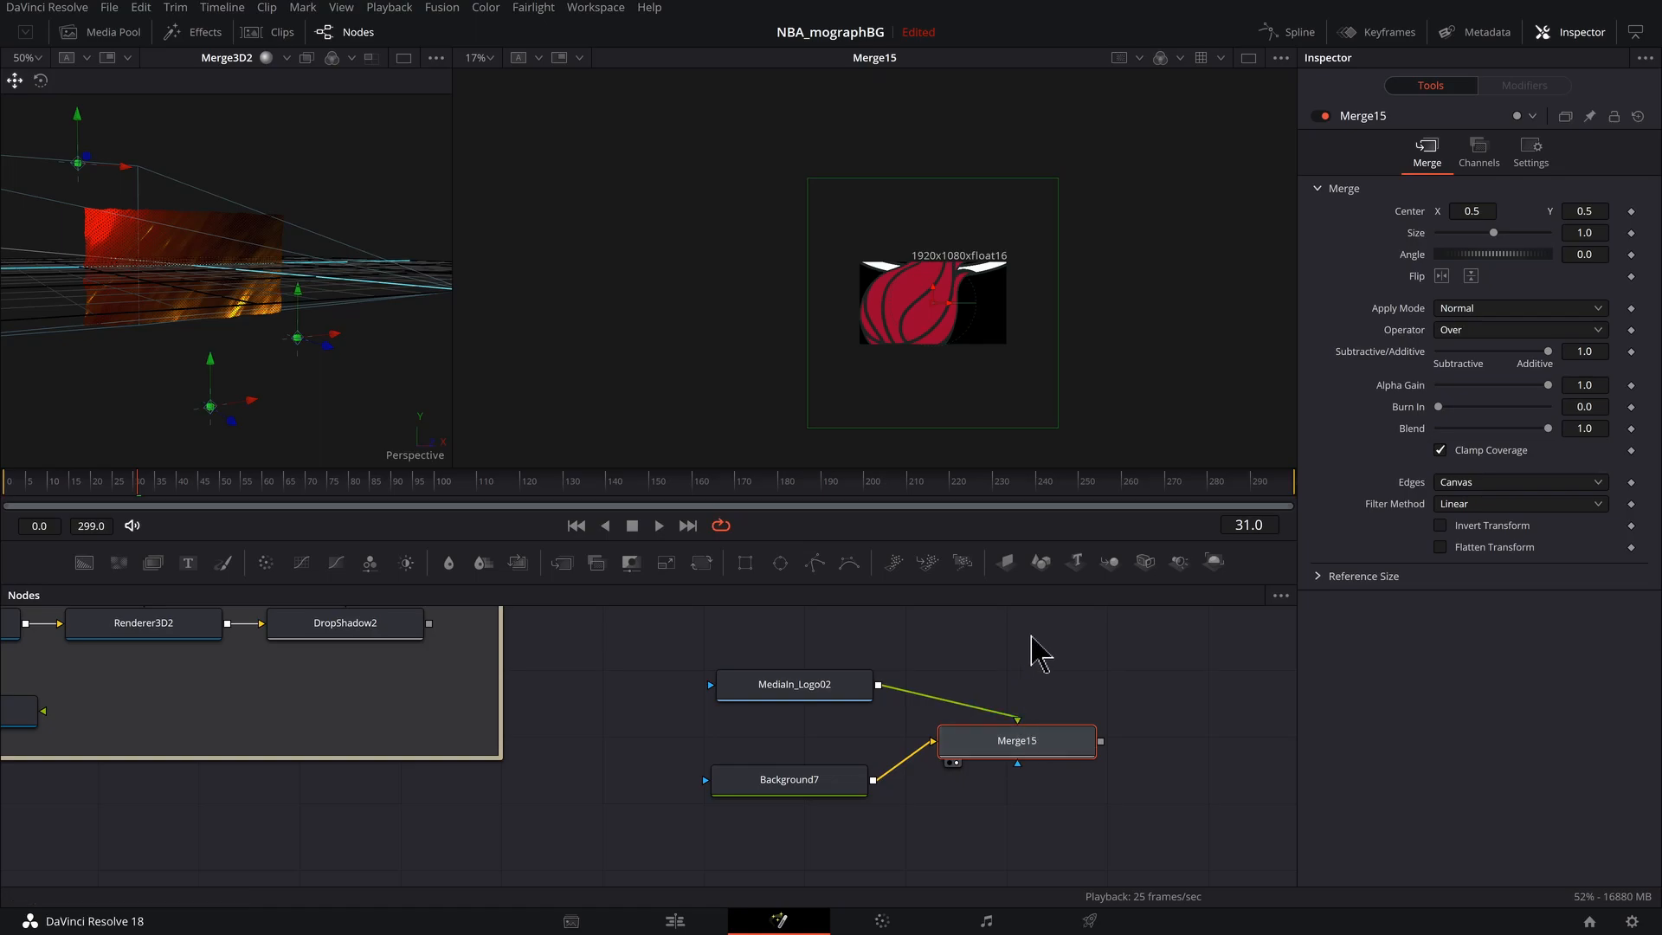
{"action": "scroll", "coordinate": [994, 327], "scroll_direction": "up", "scroll_amount": 3}
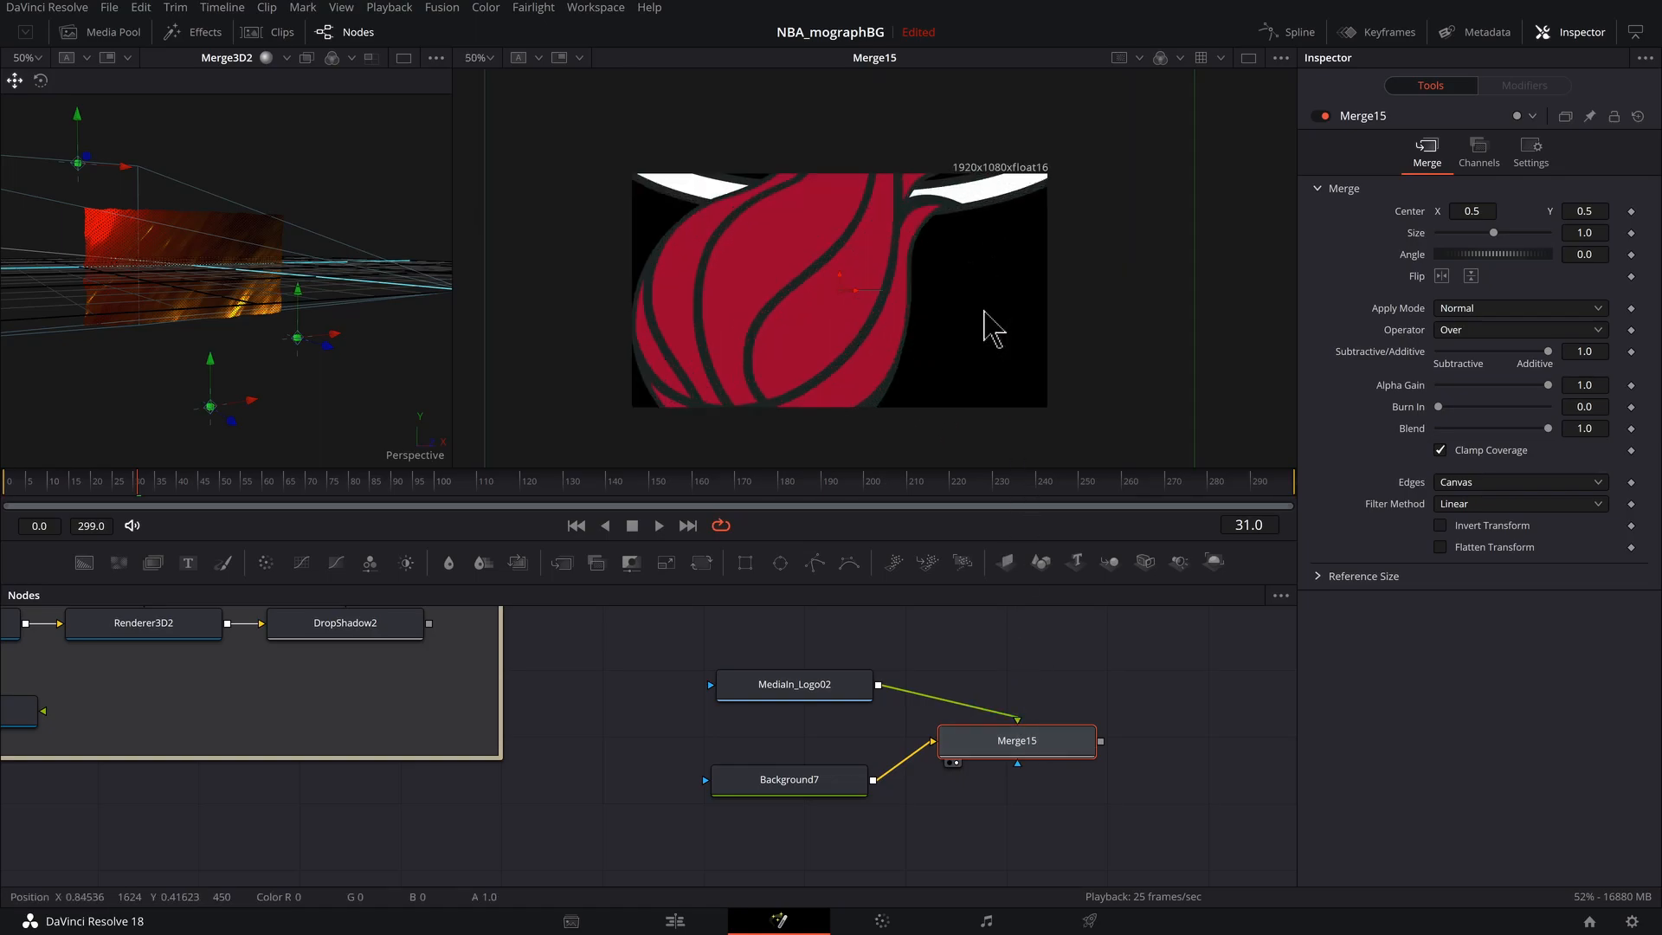
{"action": "mouse_move", "coordinate": [807, 690]}
{"action": "left_mouse_down"}
{"action": "mouse_move", "coordinate": [810, 674]}
{"action": "mouse_move", "coordinate": [799, 685]}
{"action": "left_mouse_up"}
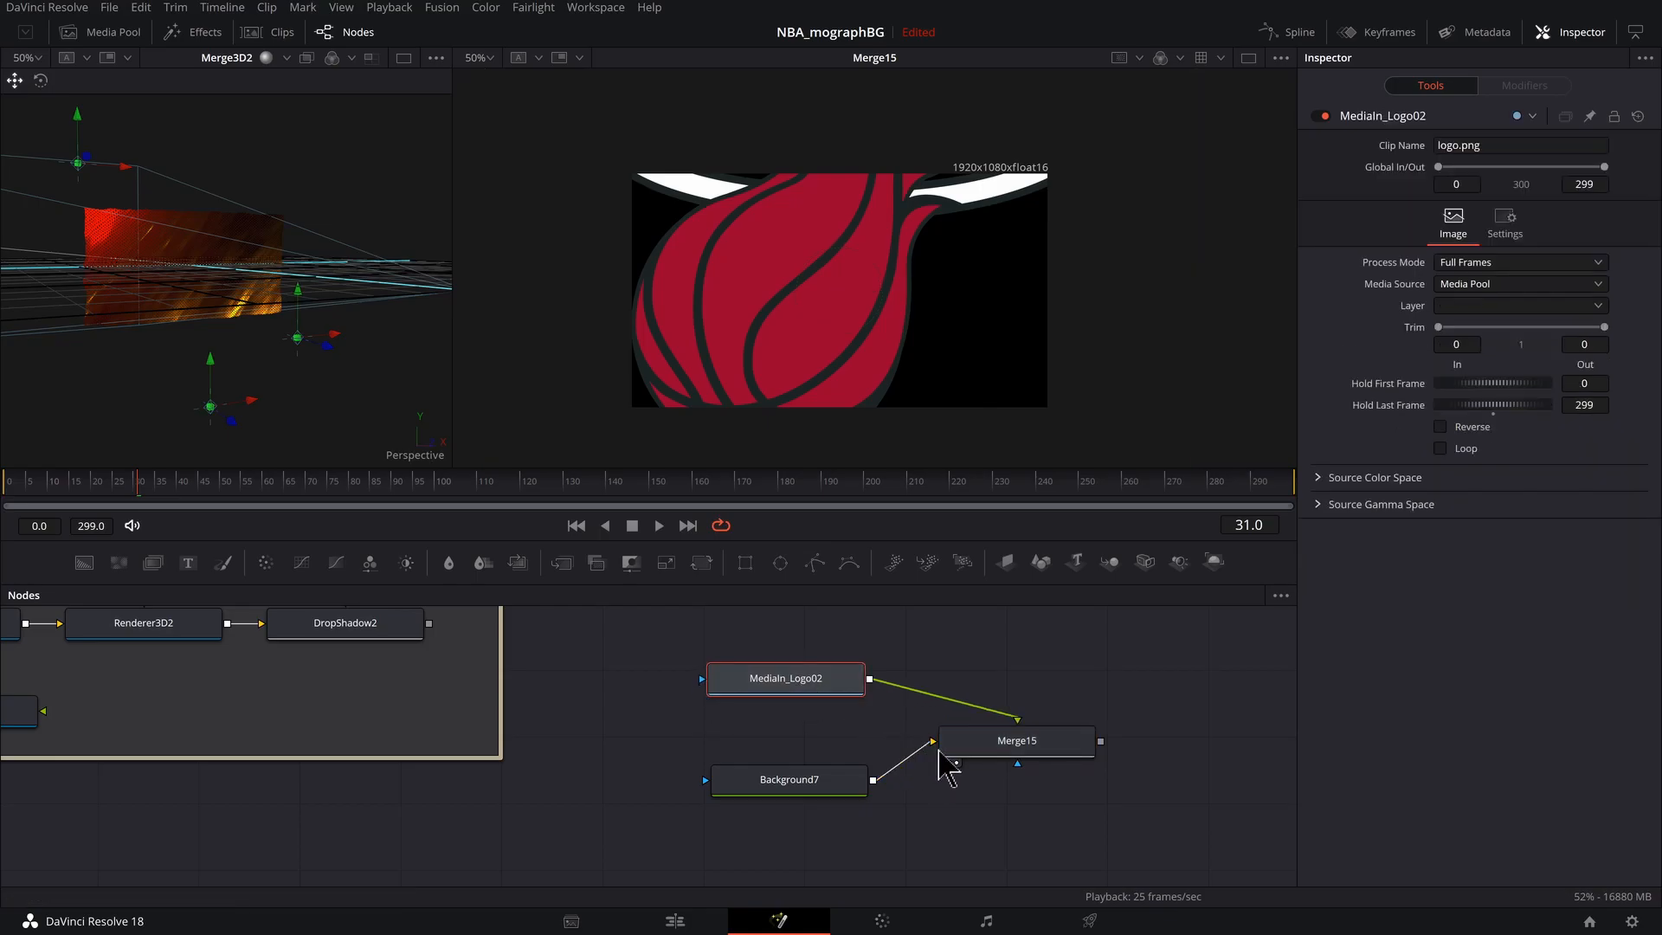
{"action": "left_click_drag", "start_coordinate": [936, 743], "coordinate": [1052, 755]}
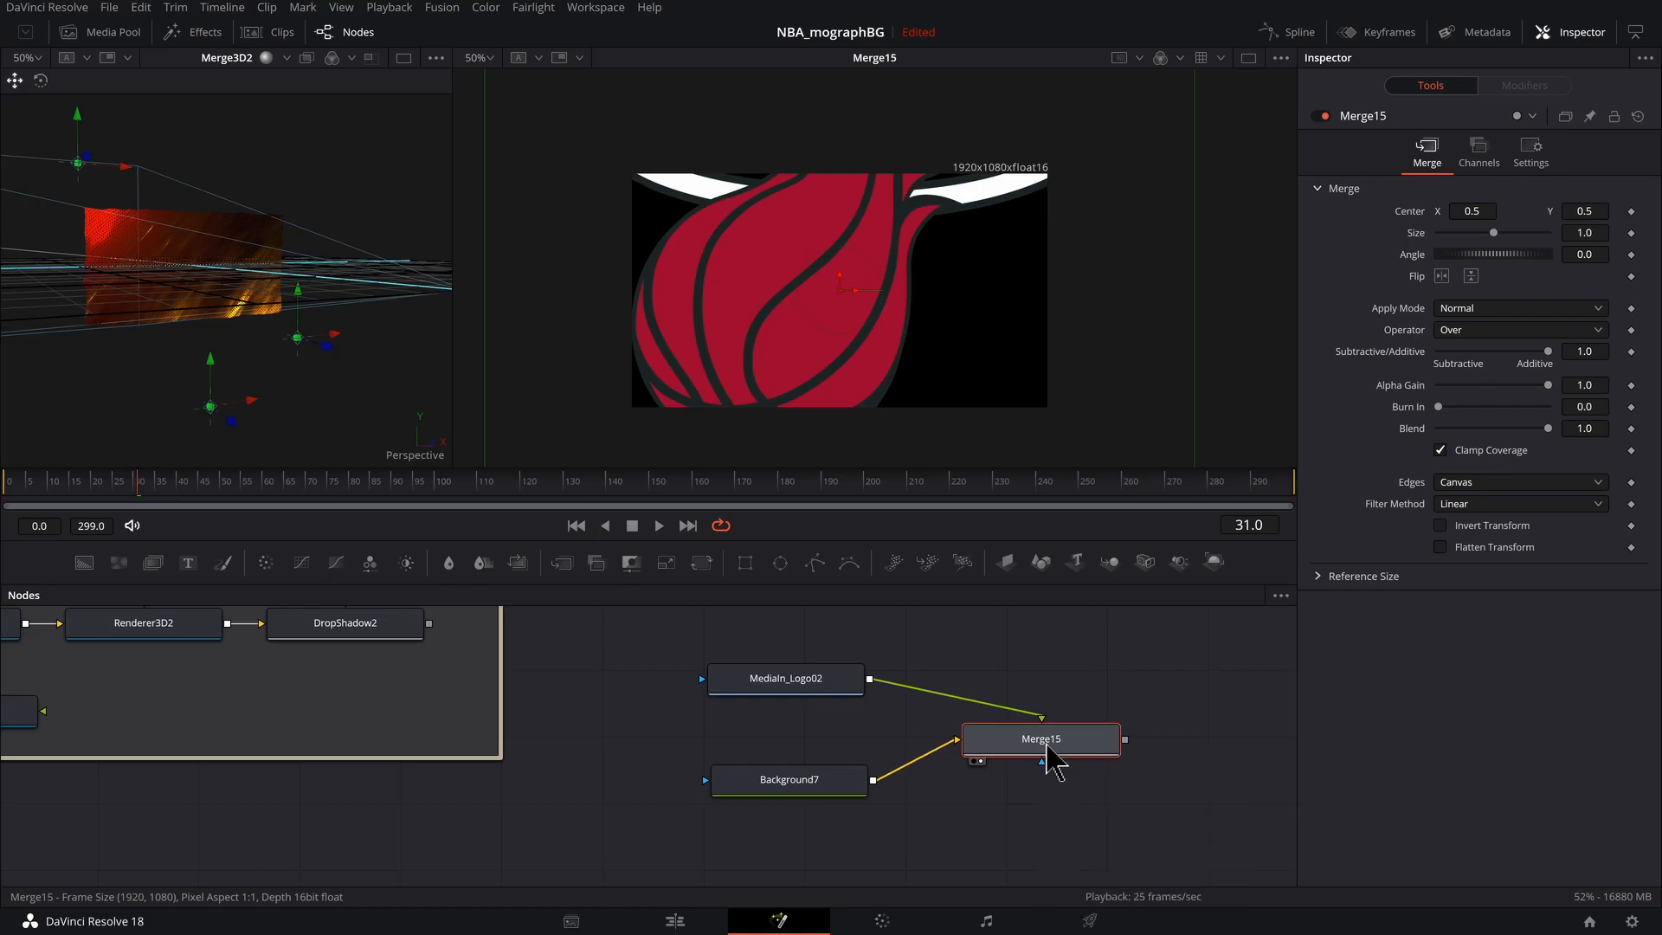
Swap the Merge node's foreground and background inputs to compare the results, and swap them back.
{"action": "key", "text": "ctrl+t"}
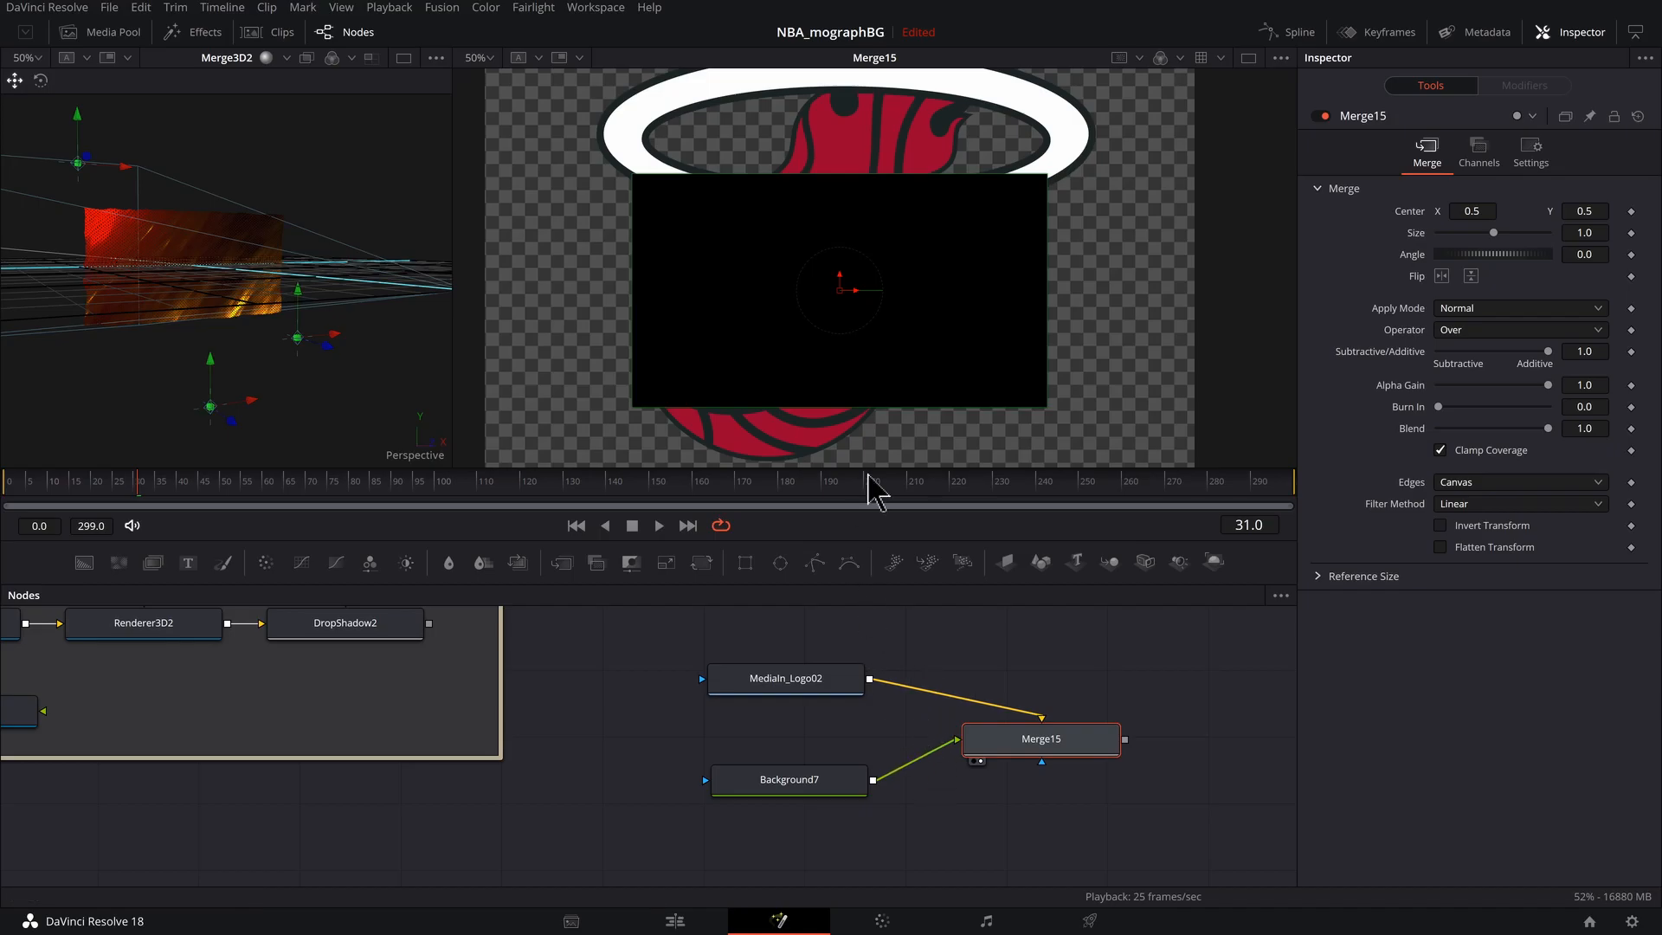
{"action": "scroll", "coordinate": [909, 387], "scroll_direction": "down", "scroll_amount": 2}
{"action": "scroll", "coordinate": [909, 381], "scroll_direction": "down", "scroll_amount": 2}
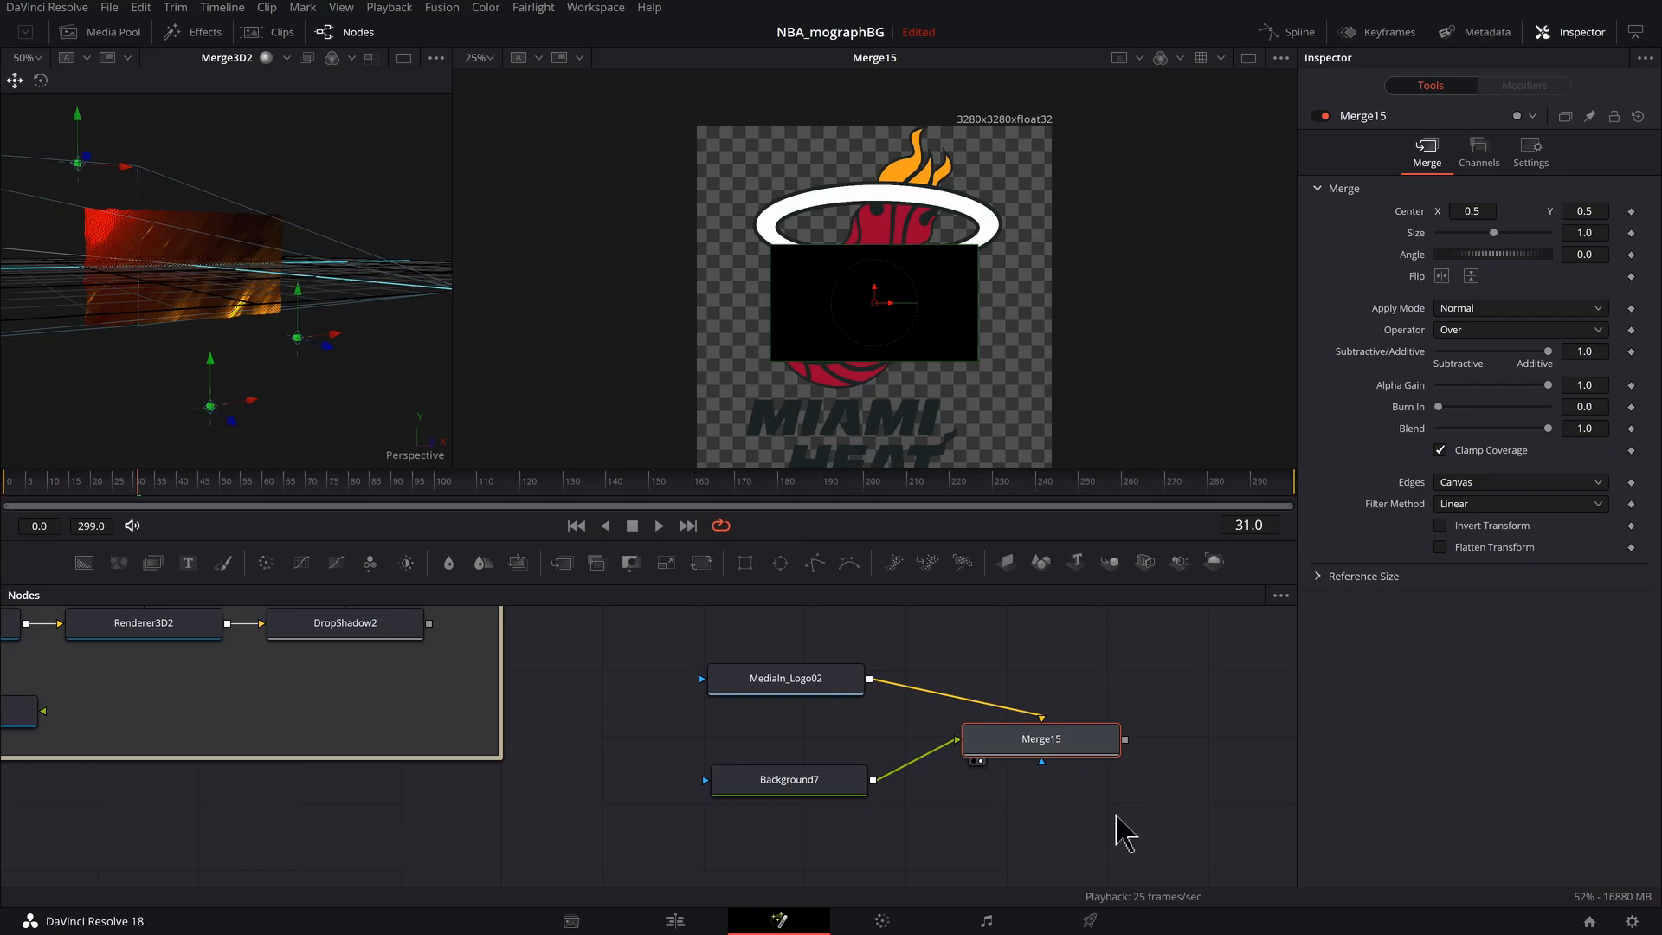
{"action": "key", "text": "ctrl+t"}
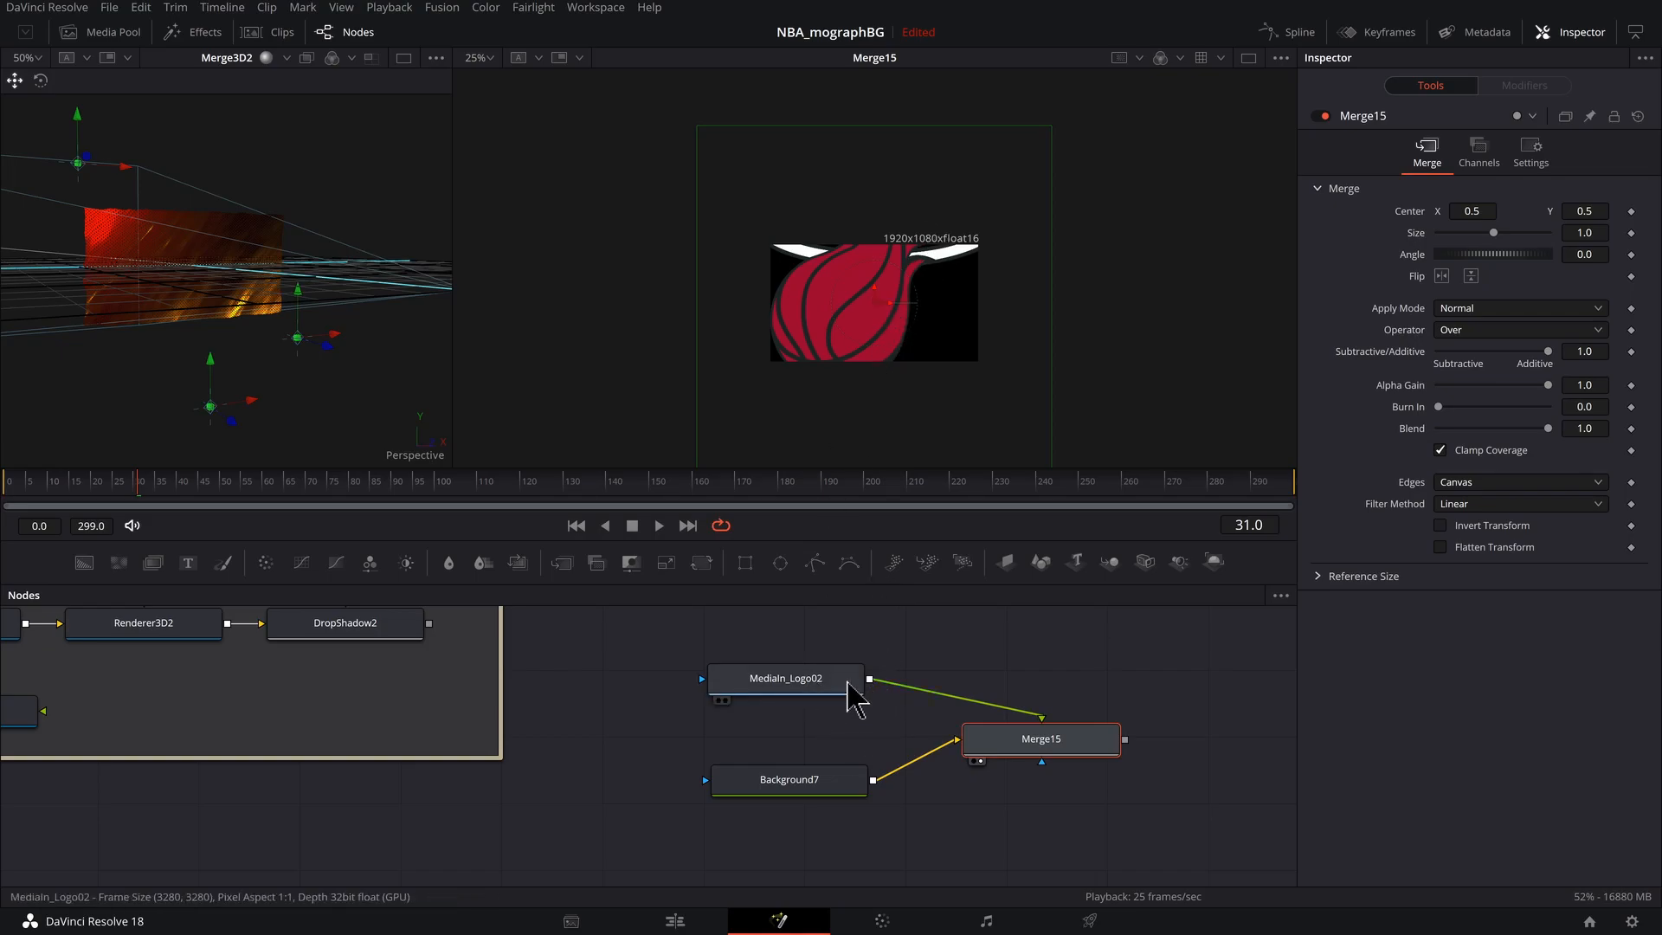
Insert a Transform node between the MediaIn_Logo02 node and the Merge node.
{"action": "left_click_drag", "start_coordinate": [807, 686], "coordinate": [775, 668]}
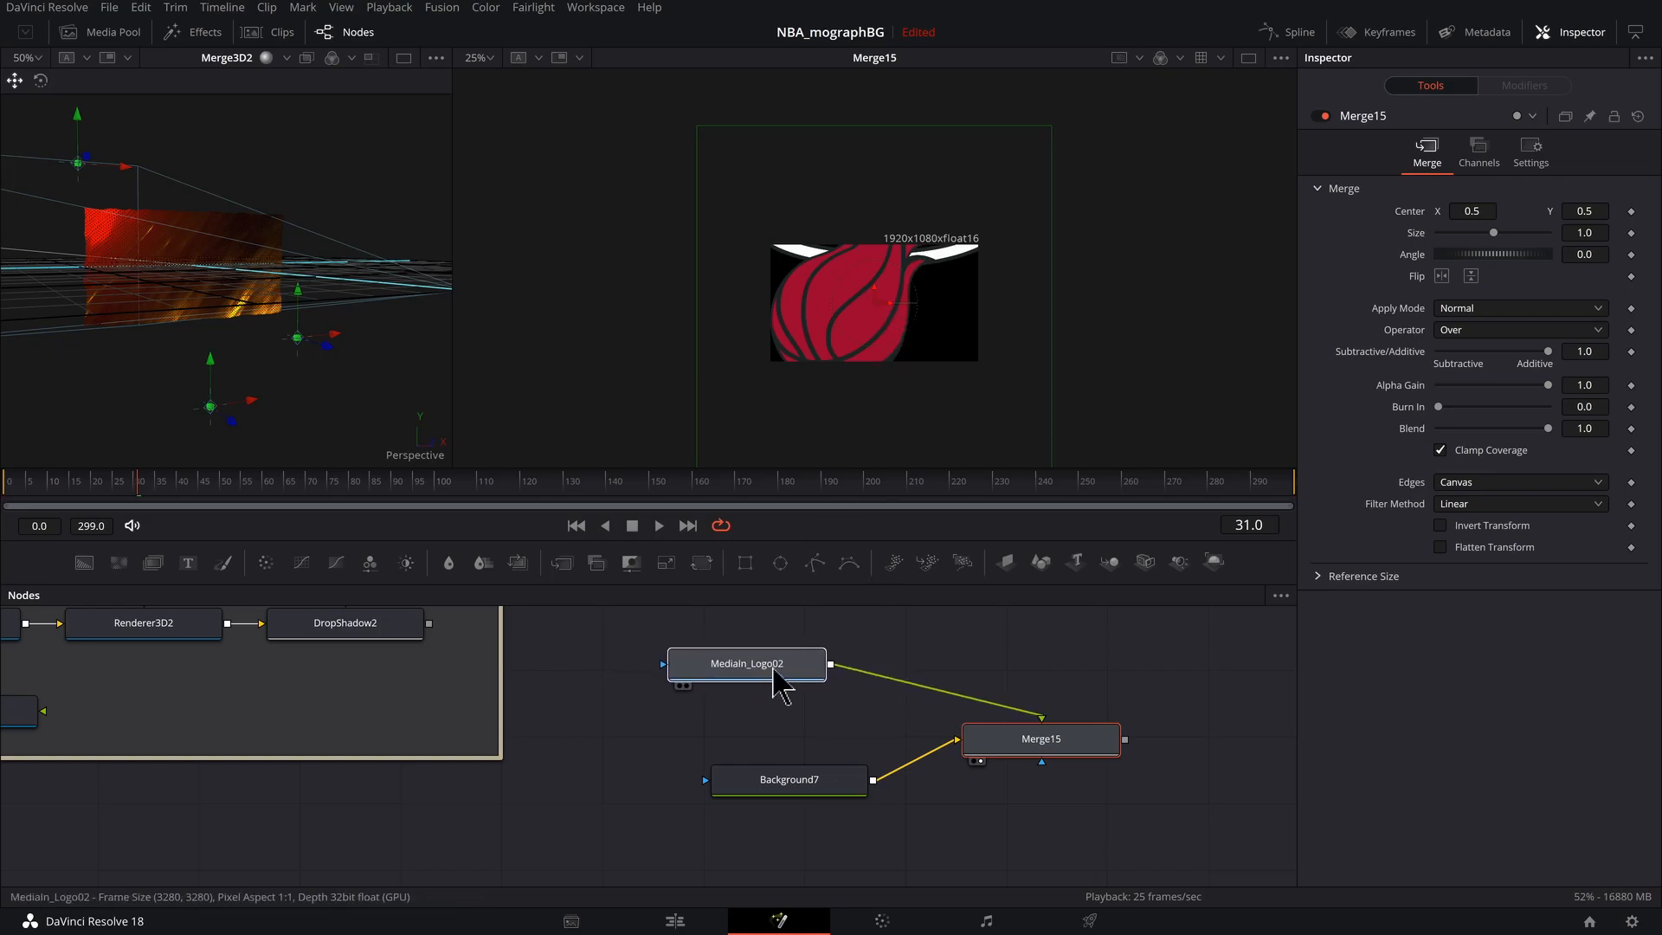
{"action": "key", "text": "shift+space"}
{"action": "type", "text": "und"}
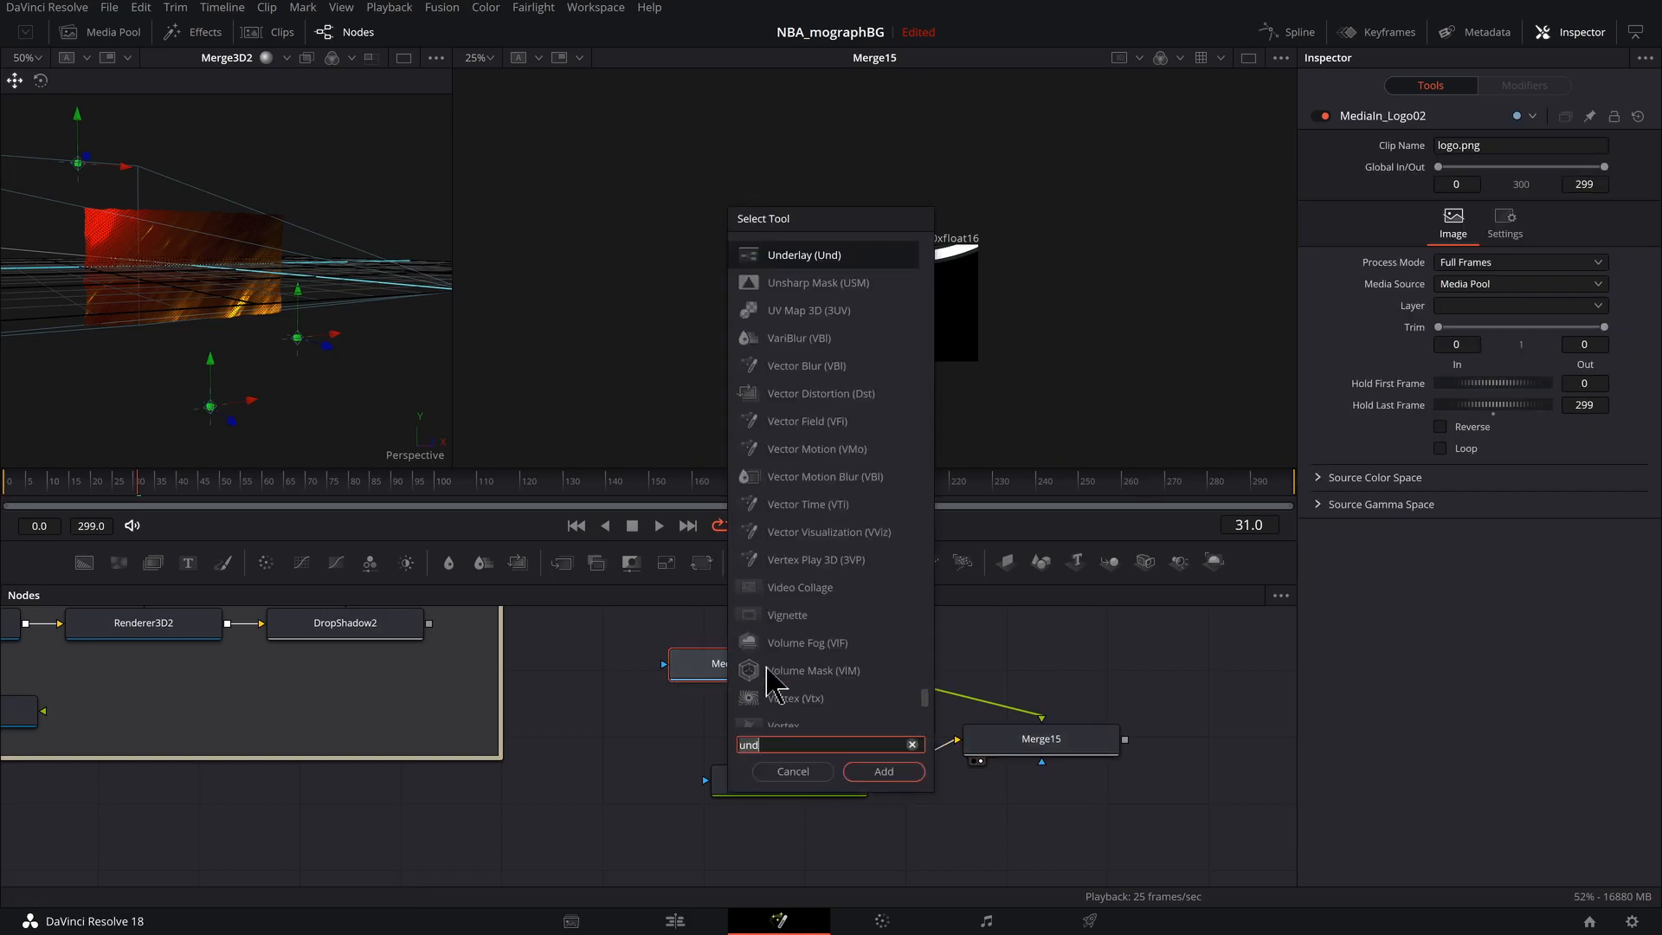
{"action": "key", "text": "BackSpace"}
{"action": "key", "text": "BackSpace"}
{"action": "key", "text": "BackSpace"}
{"action": "type", "text": "tran"}
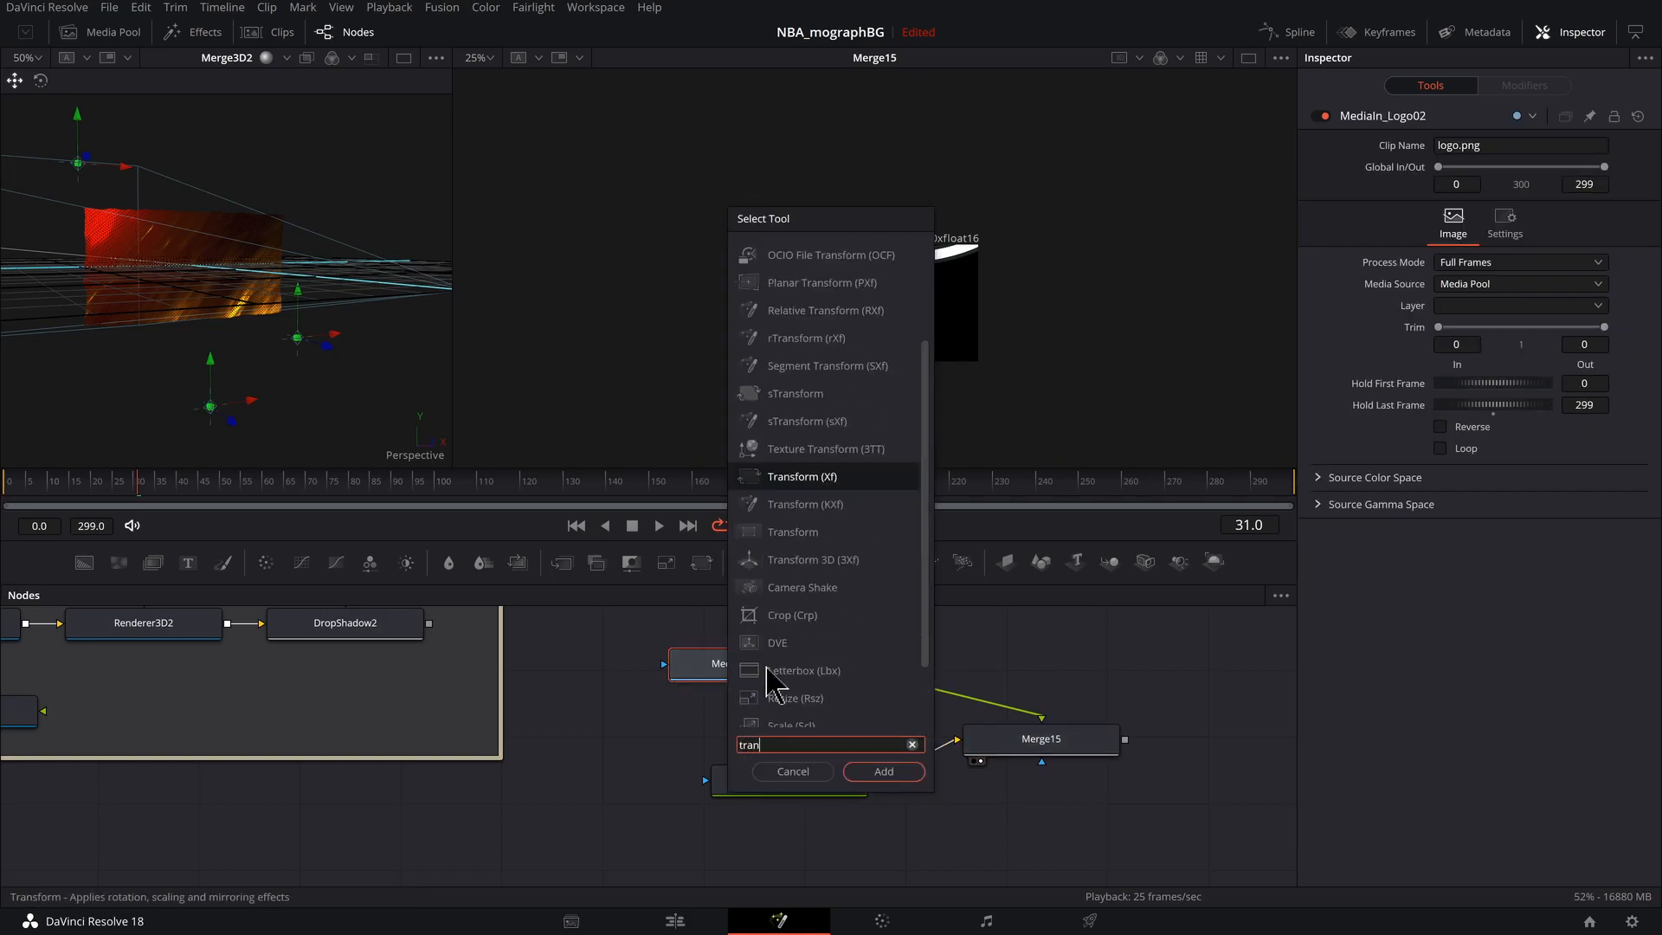
{"action": "type", "text": "s"}
{"action": "key", "text": "Return"}
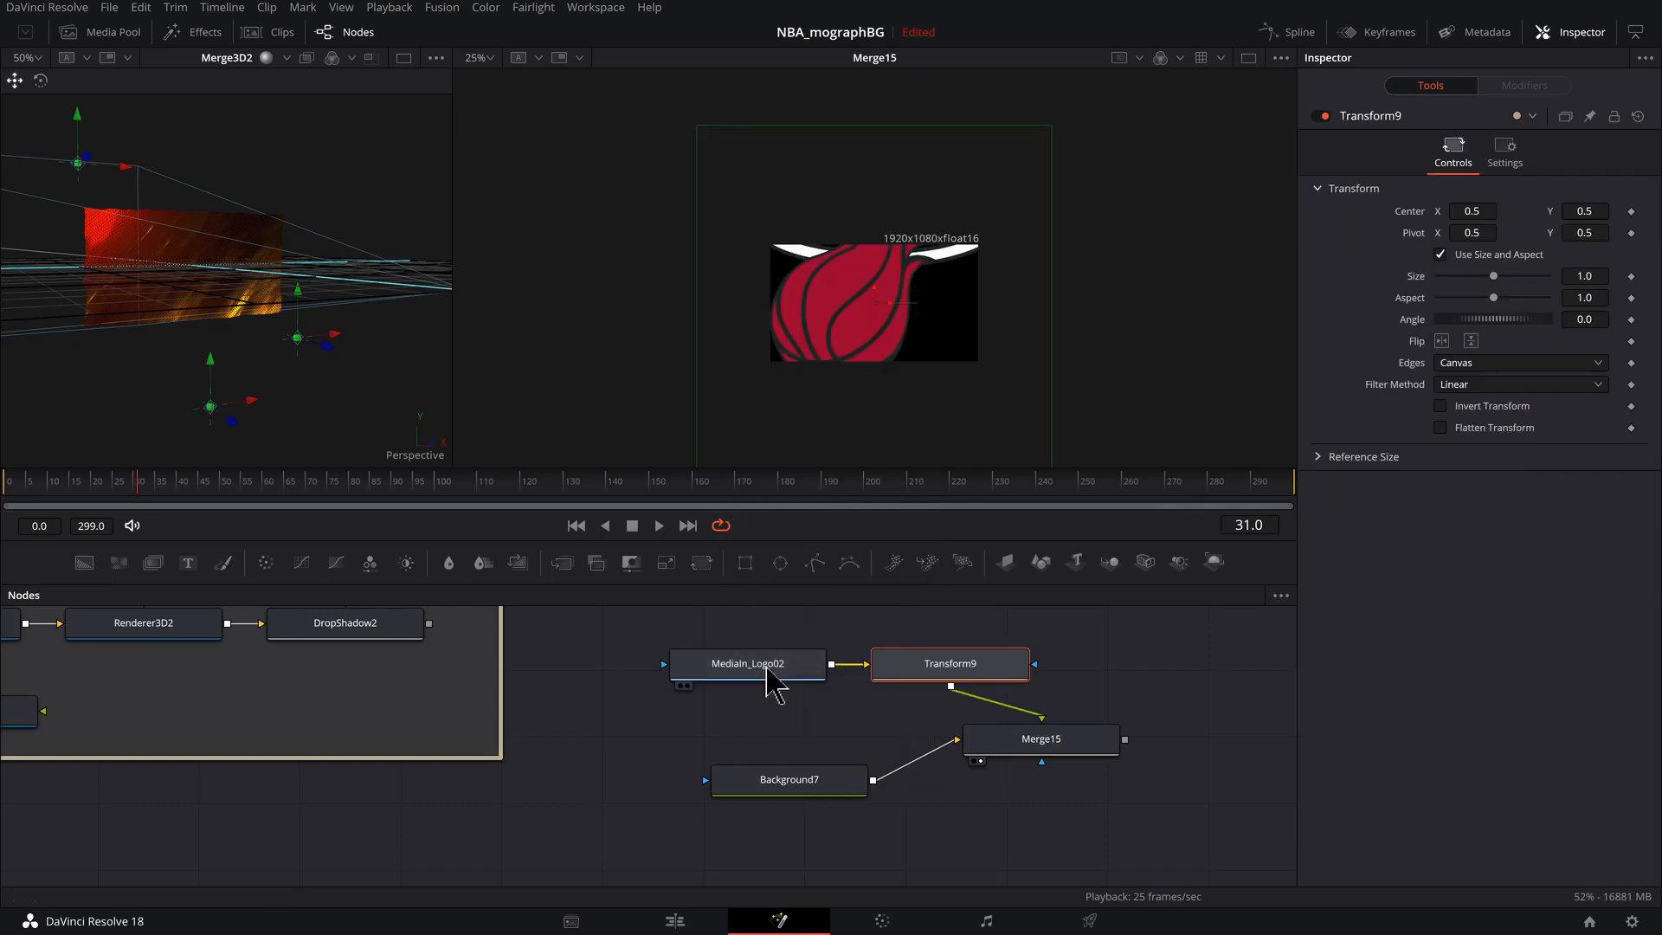
Scale the logo down with the Transform node and move its center to about X 0.515, Y 0.438.
{"action": "left_click_drag", "start_coordinate": [1495, 277], "coordinate": [1467, 277]}
{"action": "mouse_move", "coordinate": [1472, 212]}
{"action": "left_mouse_down"}
{"action": "mouse_move", "coordinate": [1453, 212]}
{"action": "mouse_move", "coordinate": [1504, 214]}
{"action": "left_mouse_up"}
{"action": "left_click_drag", "start_coordinate": [1505, 214], "coordinate": [1528, 213]}
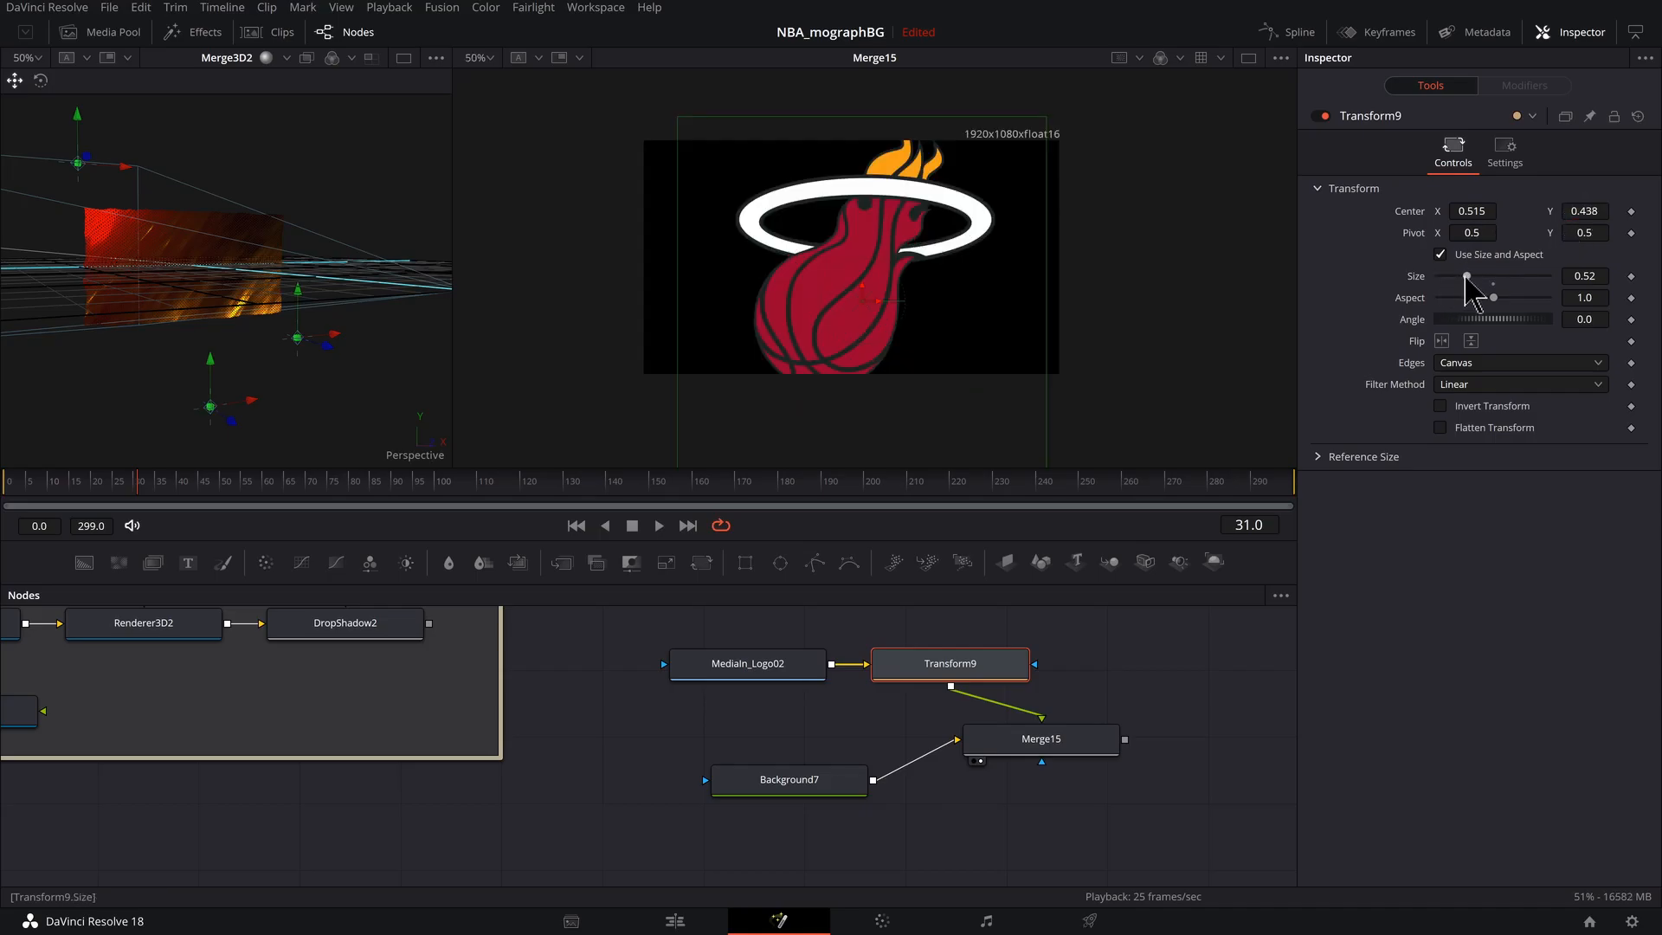
{"action": "left_click_drag", "start_coordinate": [1466, 277], "coordinate": [1475, 277]}
Change the Background node to a radial gradient and place its start point at about X 0.502, Y 0.419.
{"action": "left_click_drag", "start_coordinate": [810, 789], "coordinate": [786, 792]}
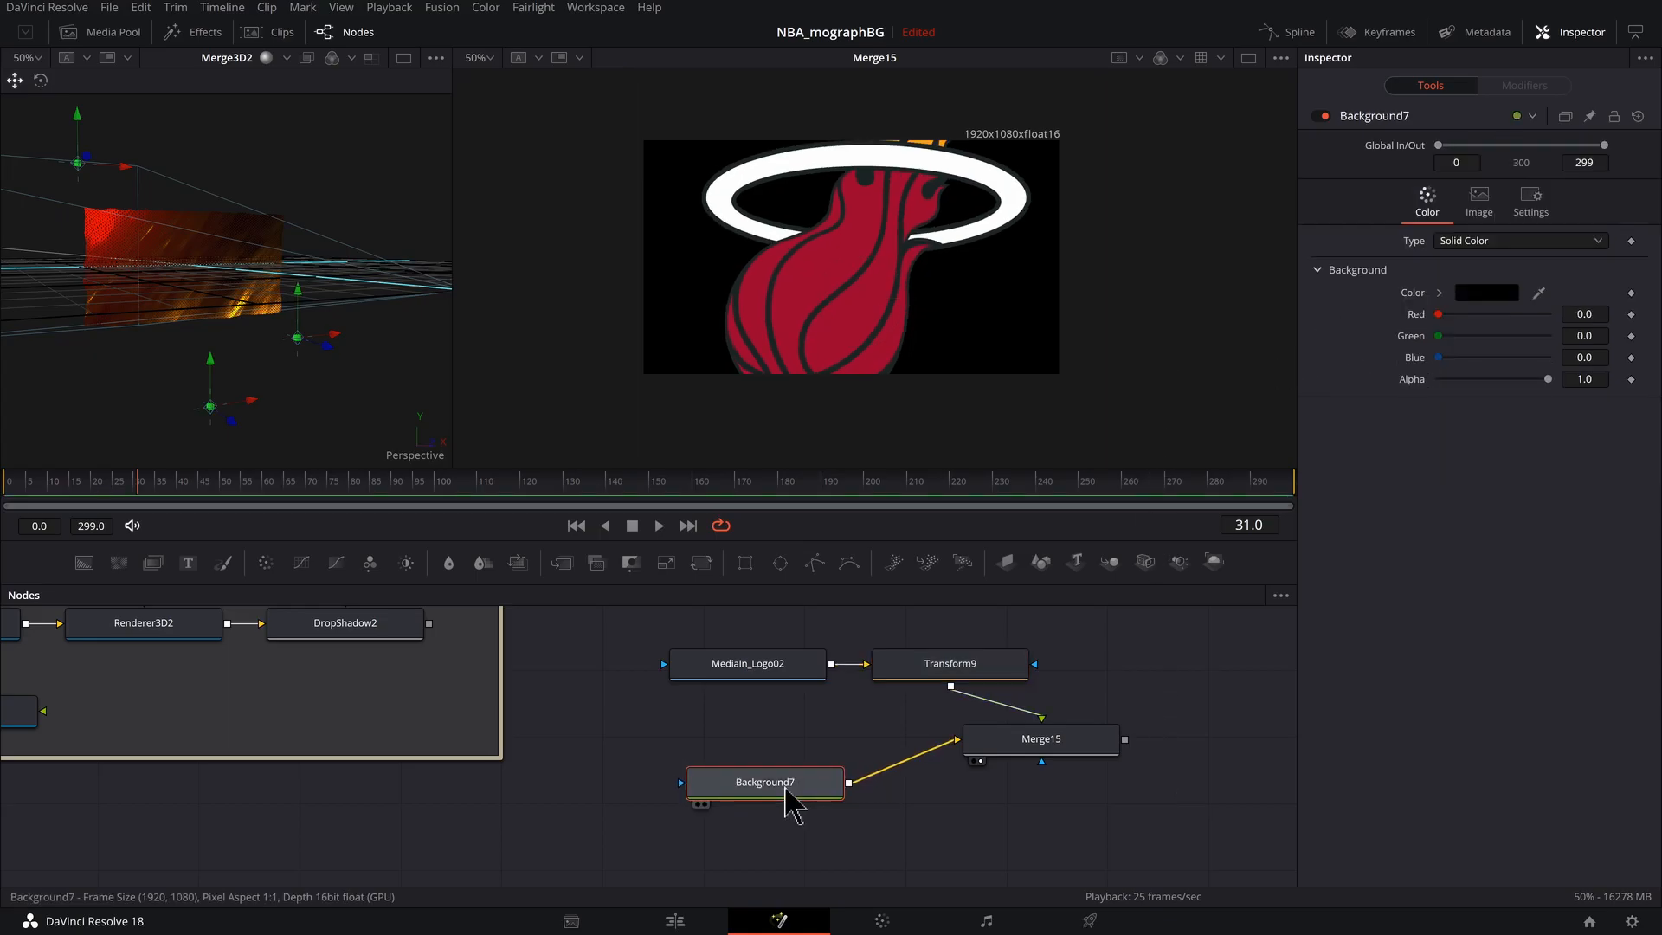
{"action": "left_click", "coordinate": [1592, 242]}
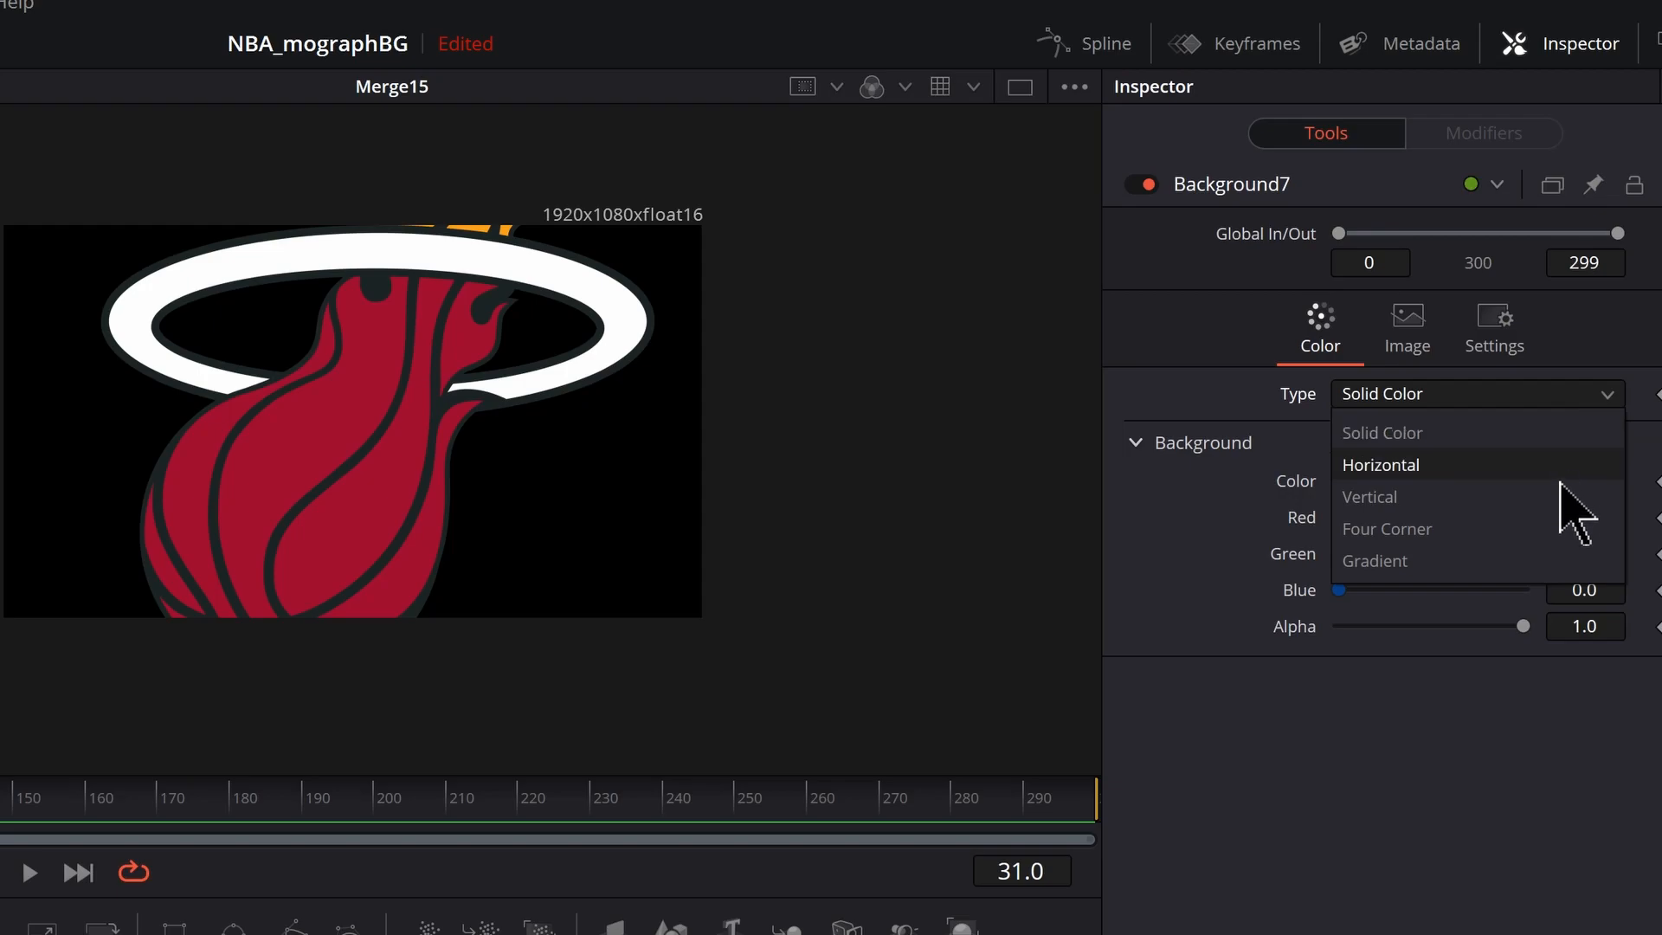
{"action": "left_click", "coordinate": [1558, 565]}
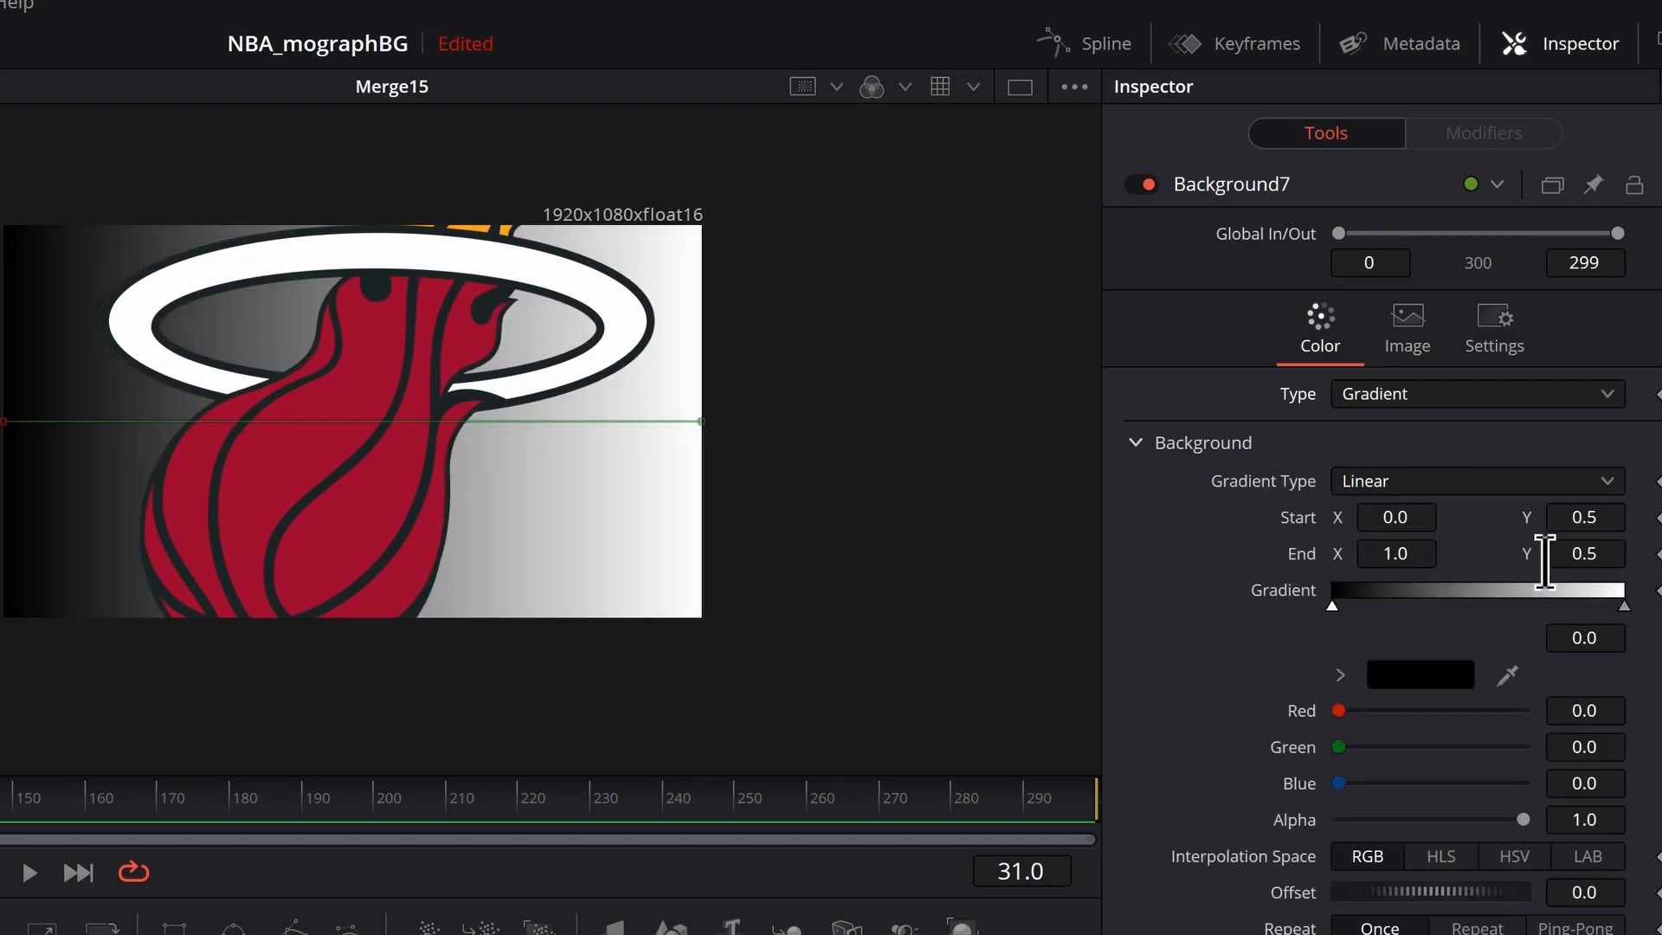
{"action": "left_click", "coordinate": [1439, 484]}
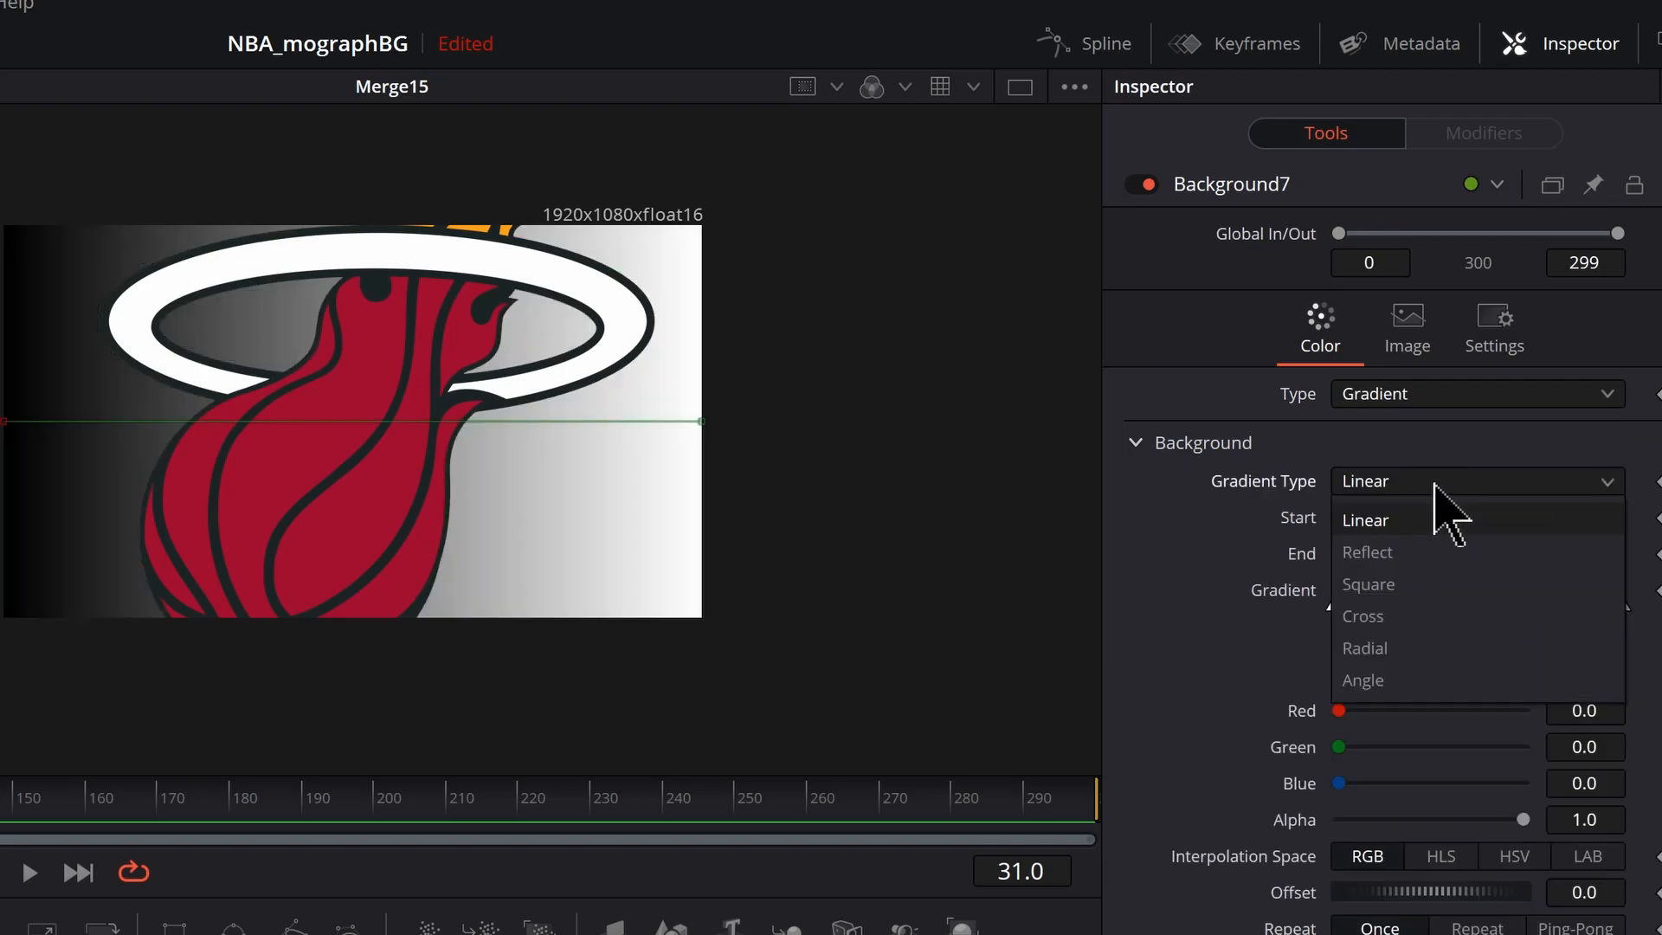
{"action": "left_click", "coordinate": [1447, 651]}
{"action": "left_click_drag", "start_coordinate": [5, 422], "coordinate": [354, 458]}
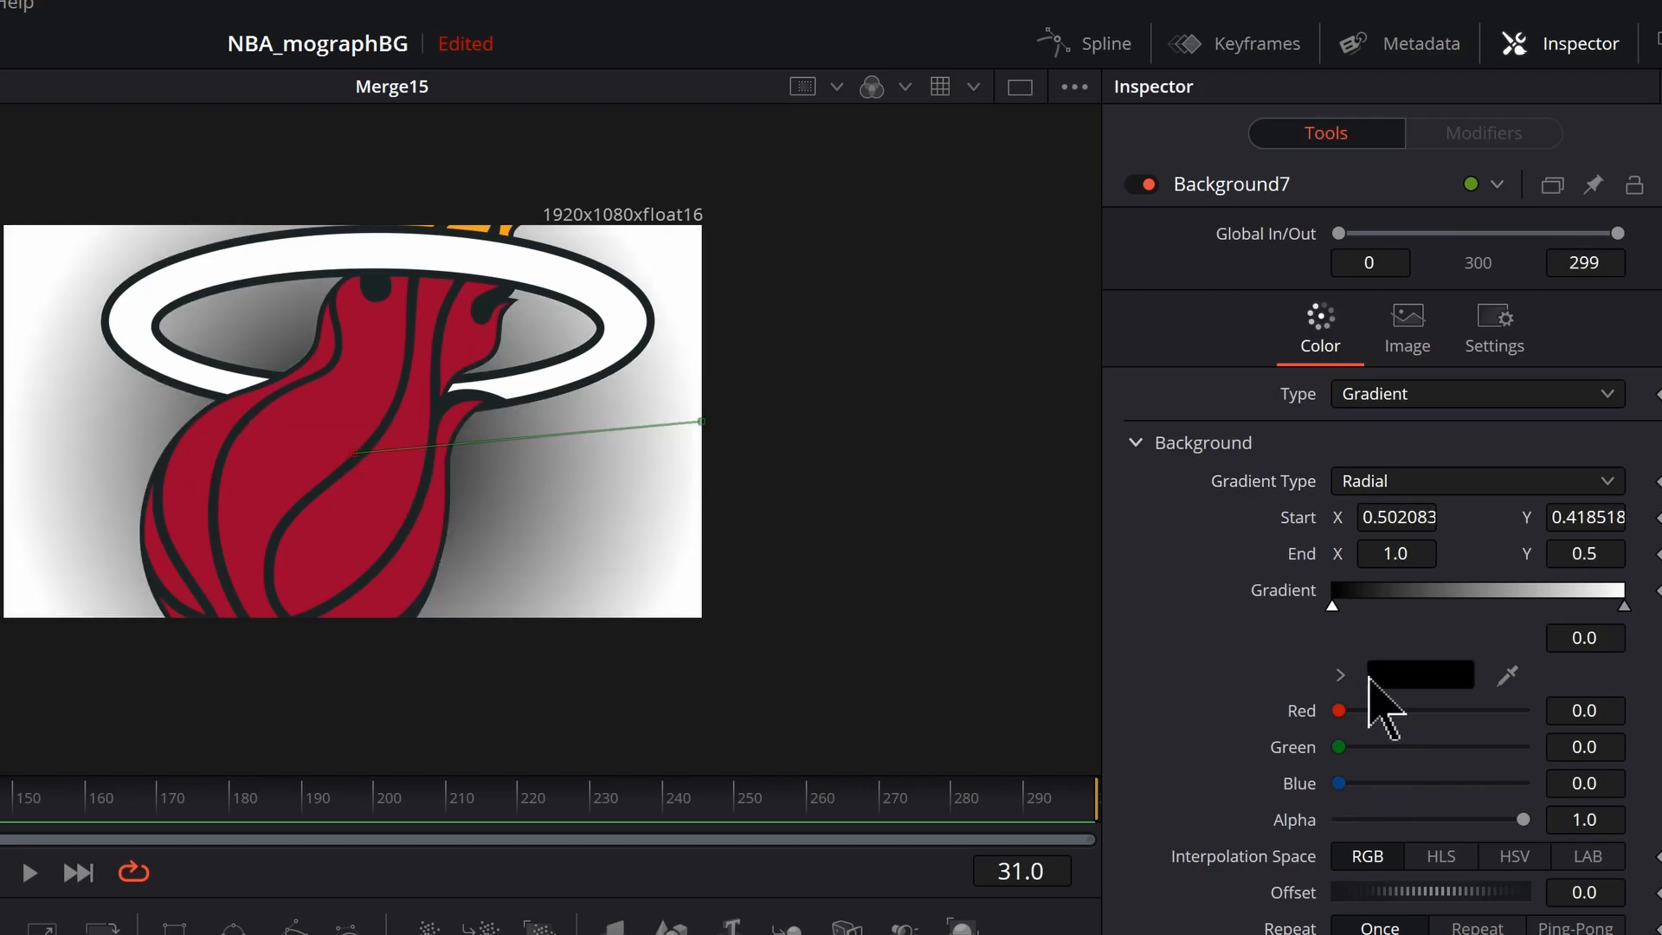
Color the Background node's radial gradient orange at its start and bright red at its end.
{"action": "left_click", "coordinate": [1340, 676]}
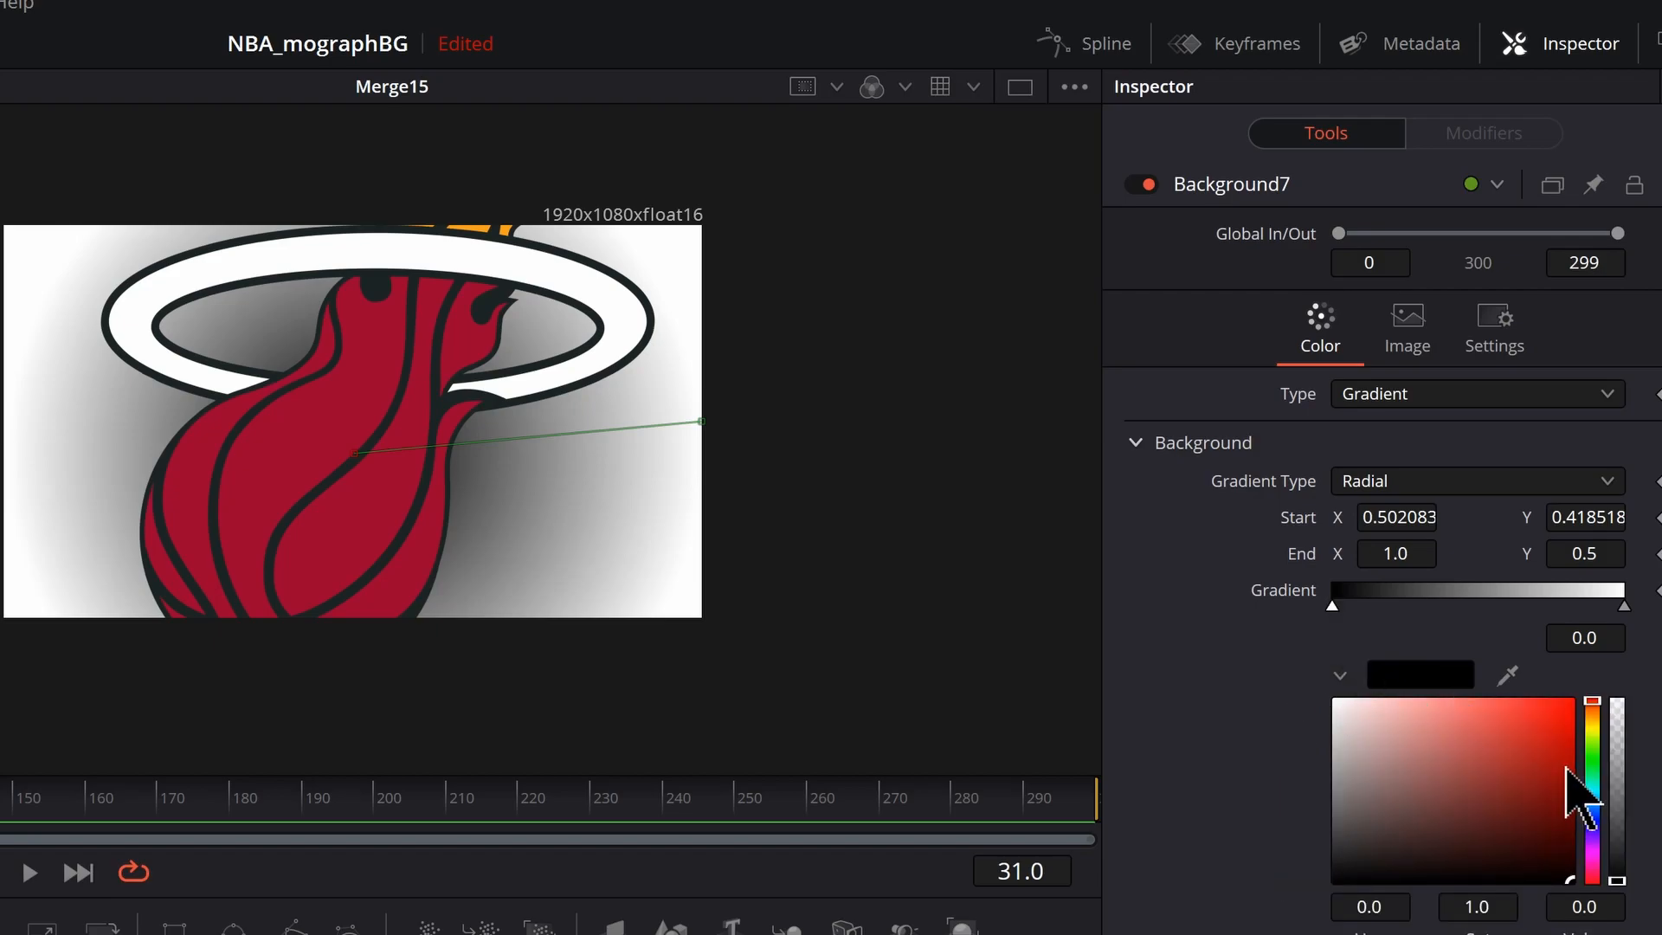
{"action": "left_click", "coordinate": [1587, 718]}
{"action": "left_click", "coordinate": [1625, 607]}
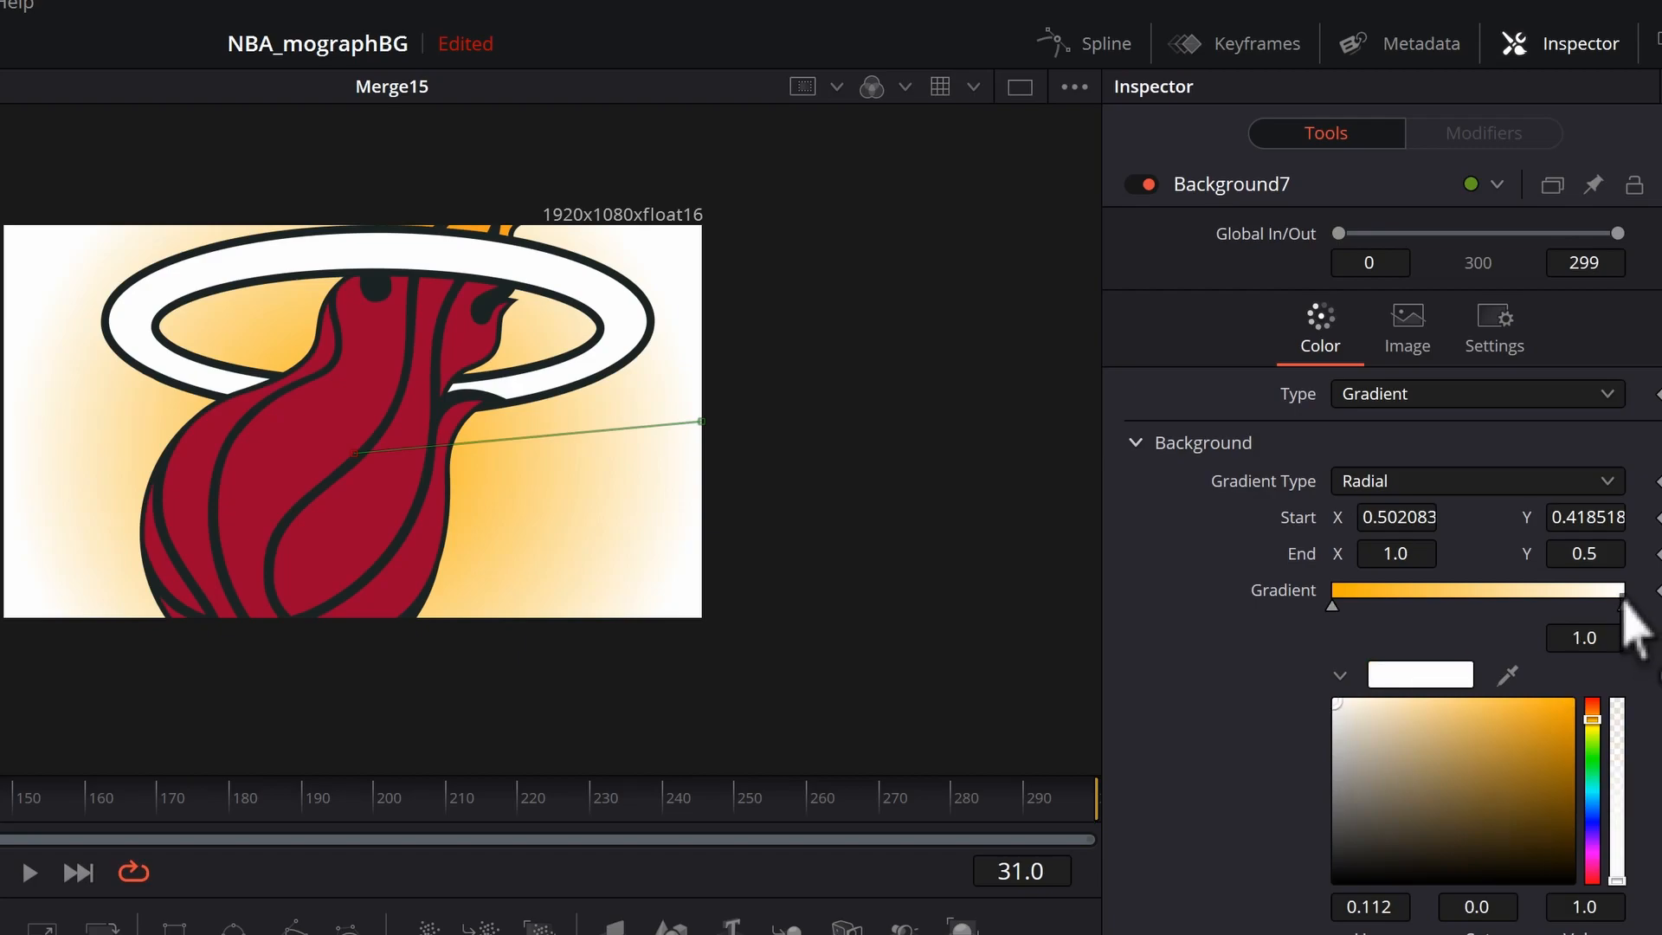
{"action": "left_click", "coordinate": [1595, 711]}
{"action": "left_click_drag", "start_coordinate": [1598, 713], "coordinate": [1598, 668]}
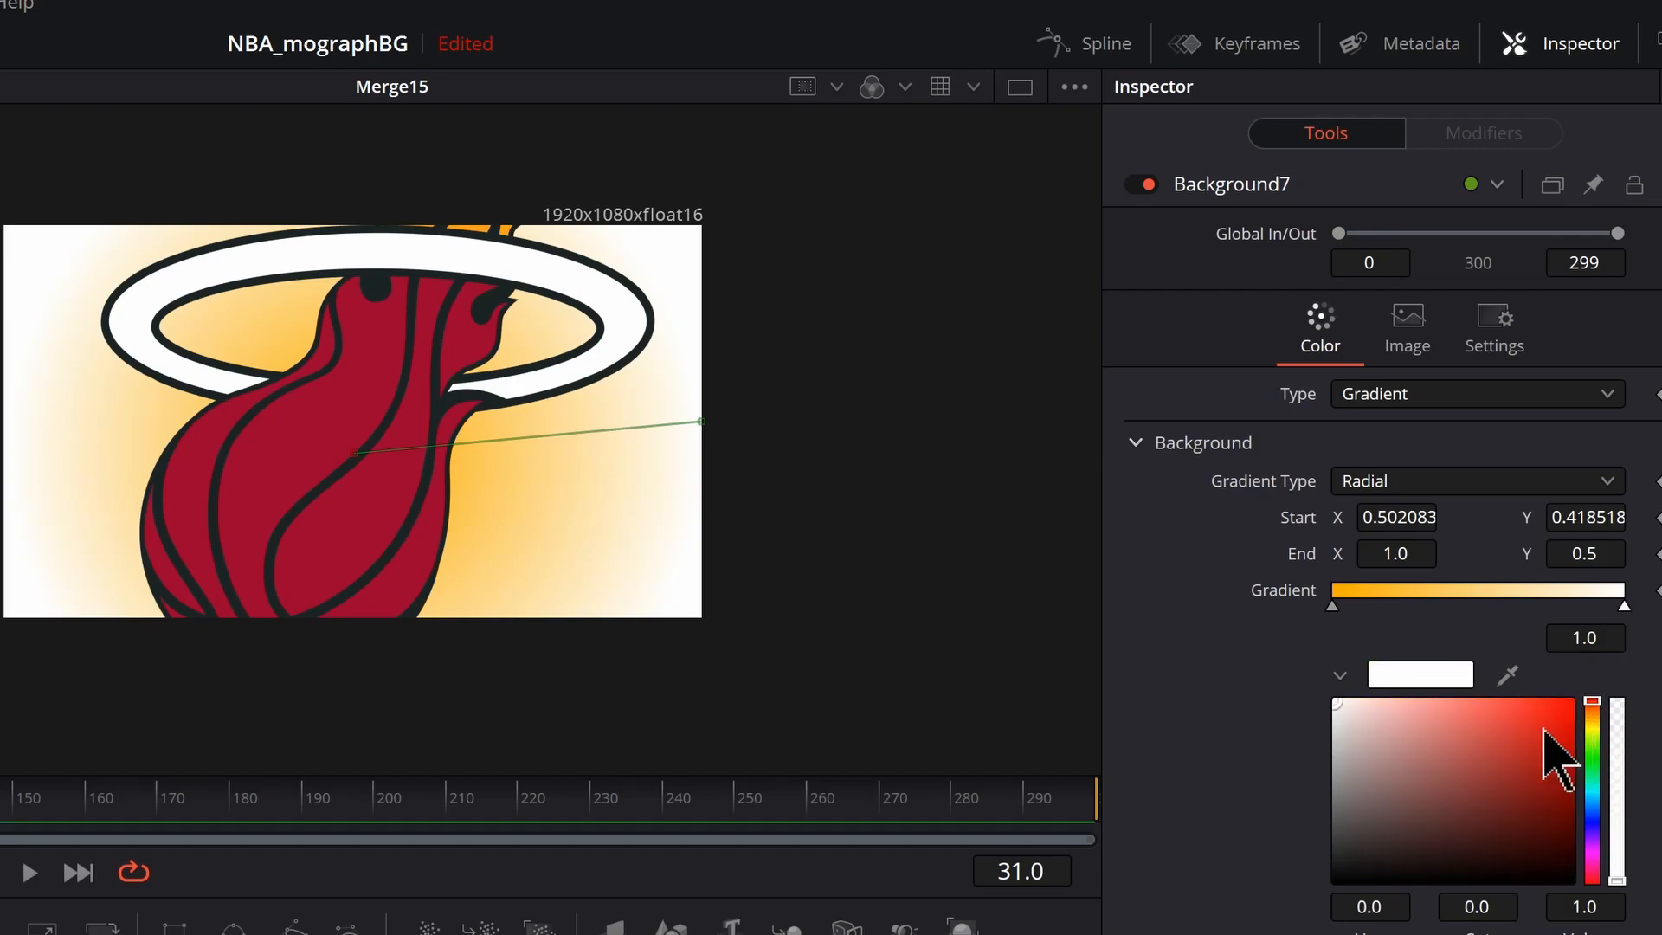
{"action": "mouse_move", "coordinate": [1528, 732]}
{"action": "left_mouse_down"}
{"action": "mouse_move", "coordinate": [1583, 696]}
{"action": "mouse_move", "coordinate": [1576, 786]}
{"action": "mouse_move", "coordinate": [1577, 737]}
{"action": "left_mouse_up"}
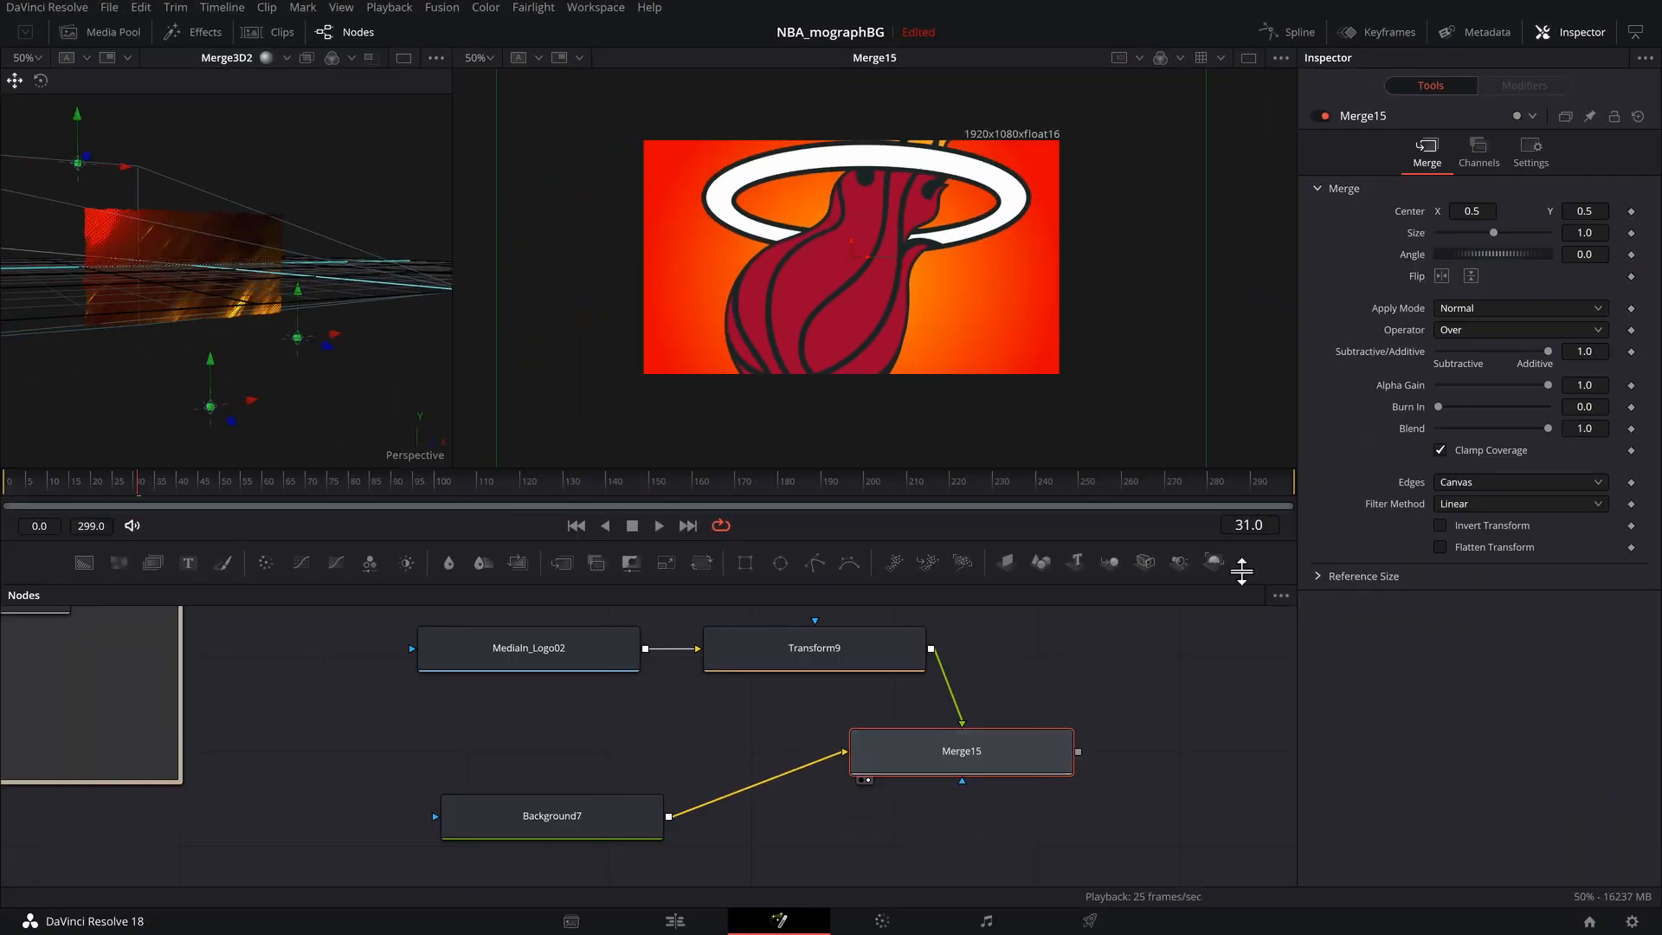
Set the apply mode of the Merge node that combines the logo and gradient to Darken.
{"action": "left_click", "coordinate": [1491, 310]}
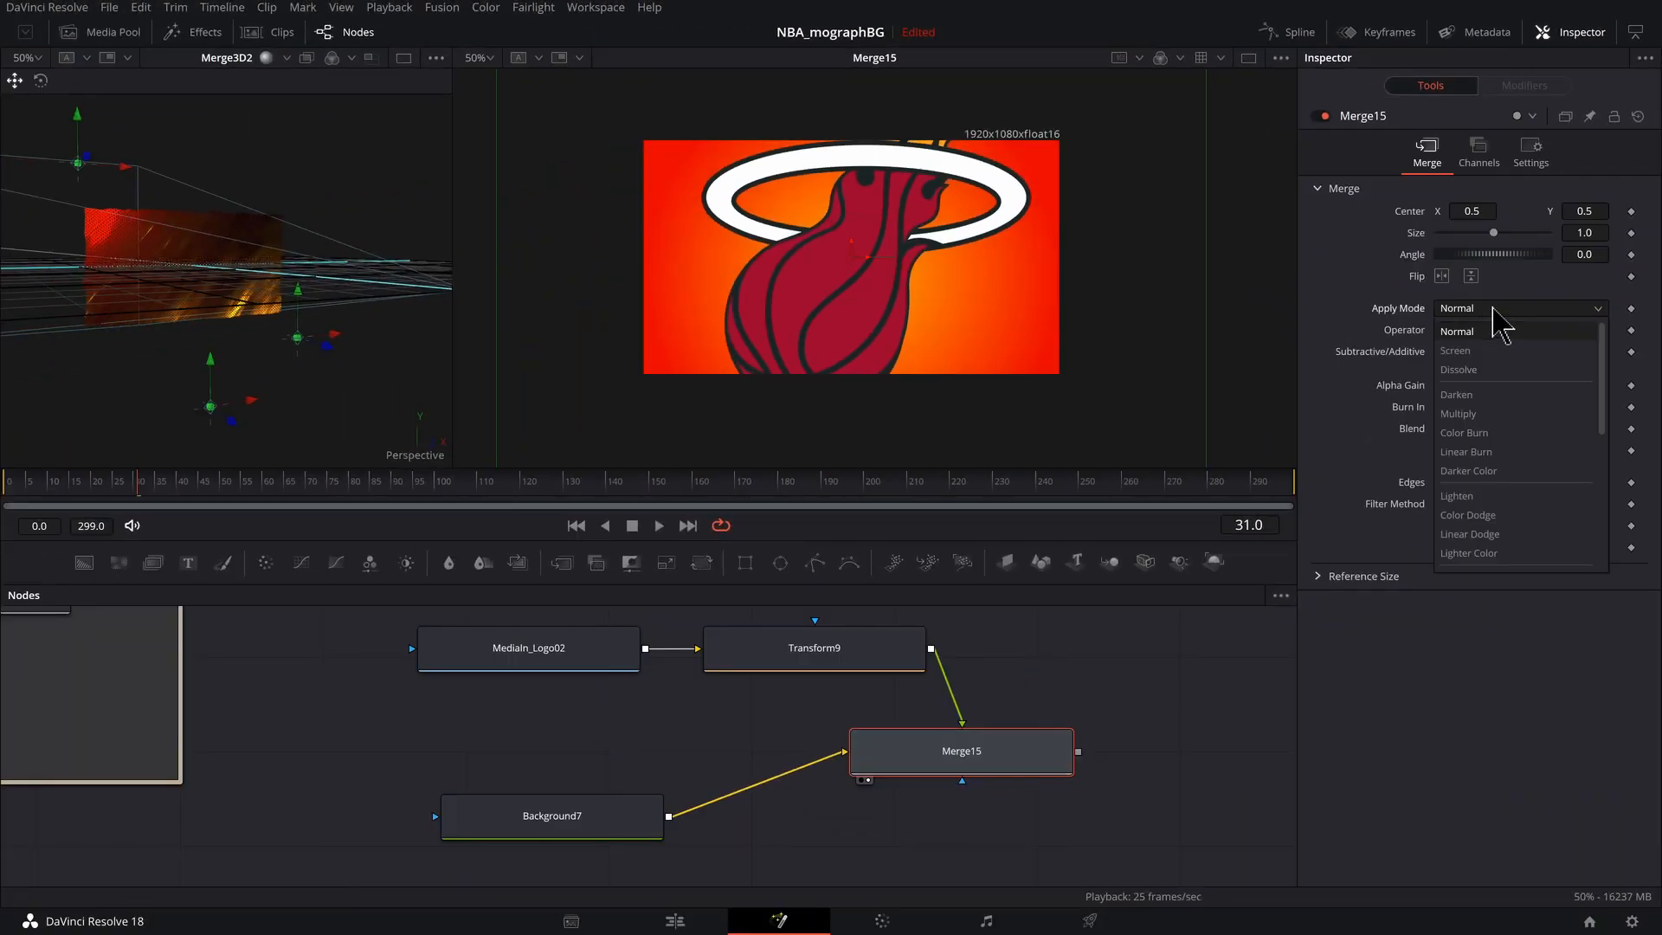
{"action": "left_click", "coordinate": [1515, 395]}
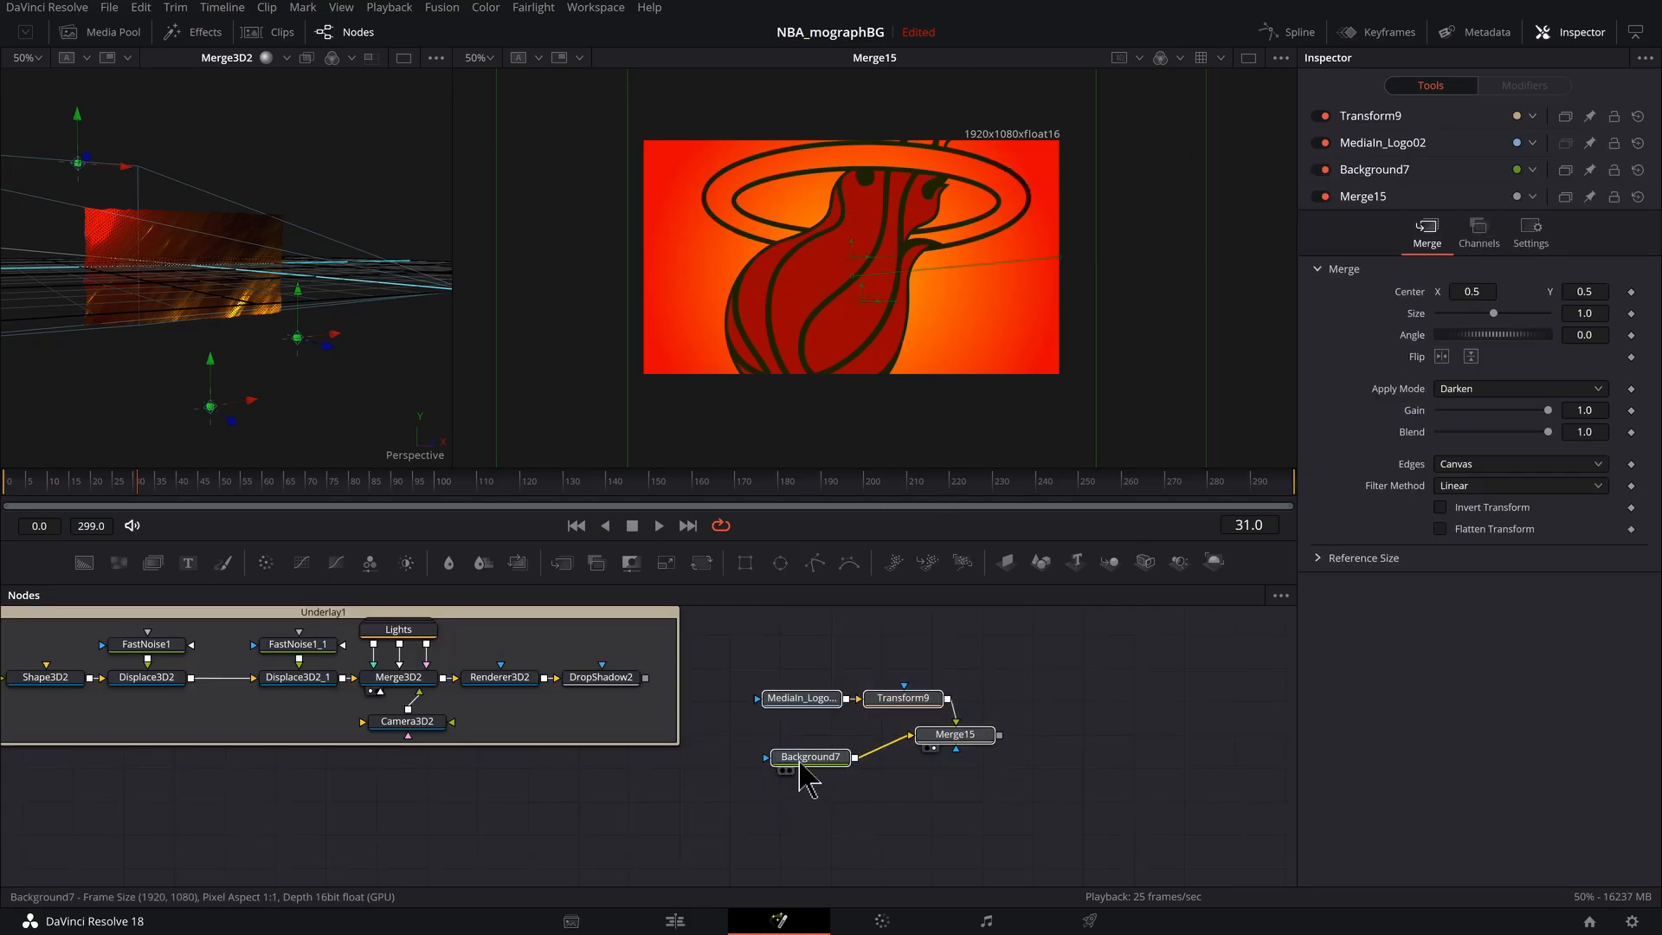
Add an Underlay around the logo, Transform, Background and Merge nodes, and move the group beneath the 3D mesh group.
{"action": "key", "text": "shift+space"}
{"action": "type", "text": "trans"}
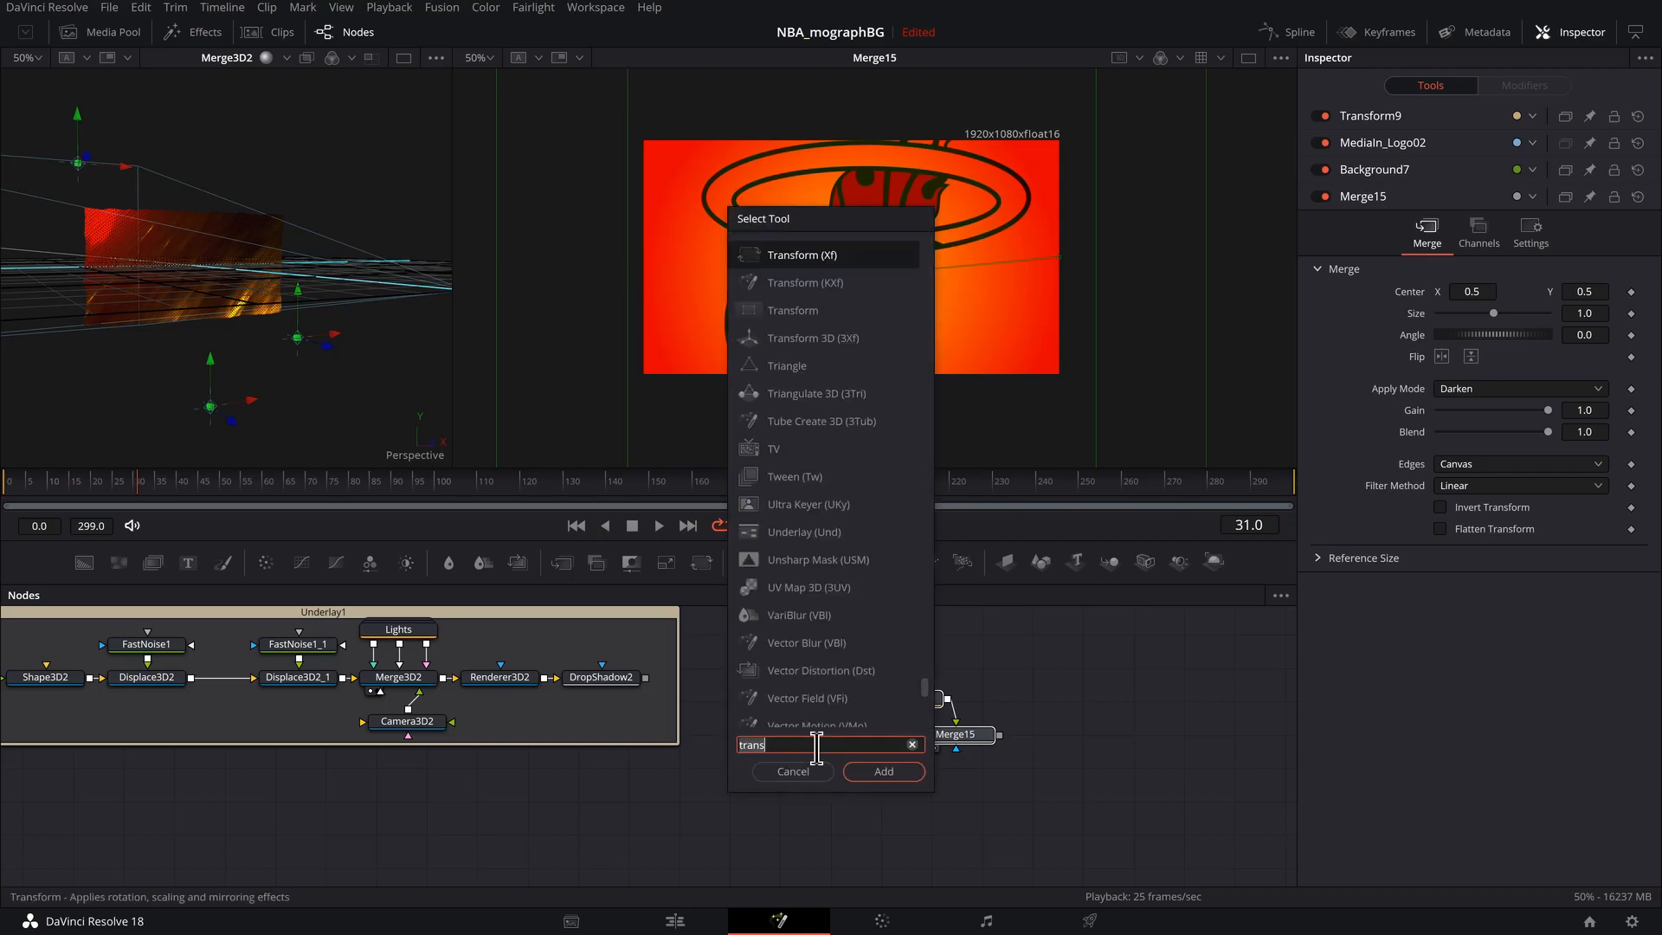
{"action": "key", "text": "BackSpace"}
{"action": "key", "text": "BackSpace"}
{"action": "key", "text": "BackSpace"}
{"action": "key", "text": "BackSpace"}
{"action": "key", "text": "BackSpace"}
{"action": "type", "text": "und"}
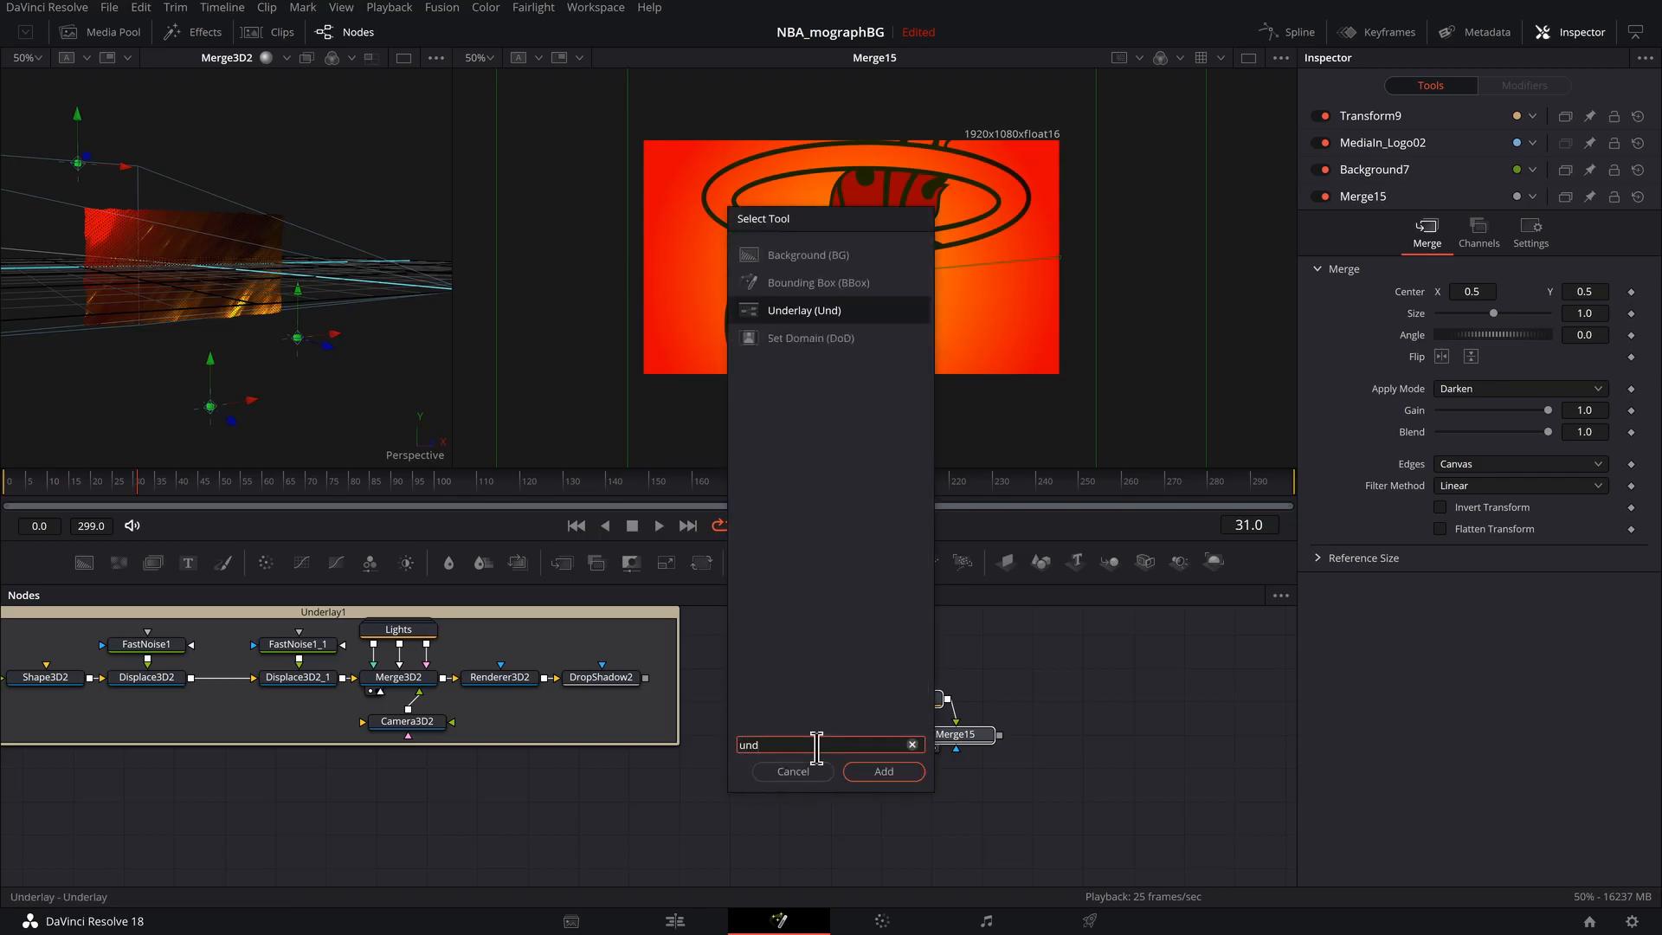
{"action": "key", "text": "Return"}
{"action": "left_click_drag", "start_coordinate": [968, 680], "coordinate": [601, 790]}
{"action": "left_click_drag", "start_coordinate": [675, 738], "coordinate": [718, 672]}
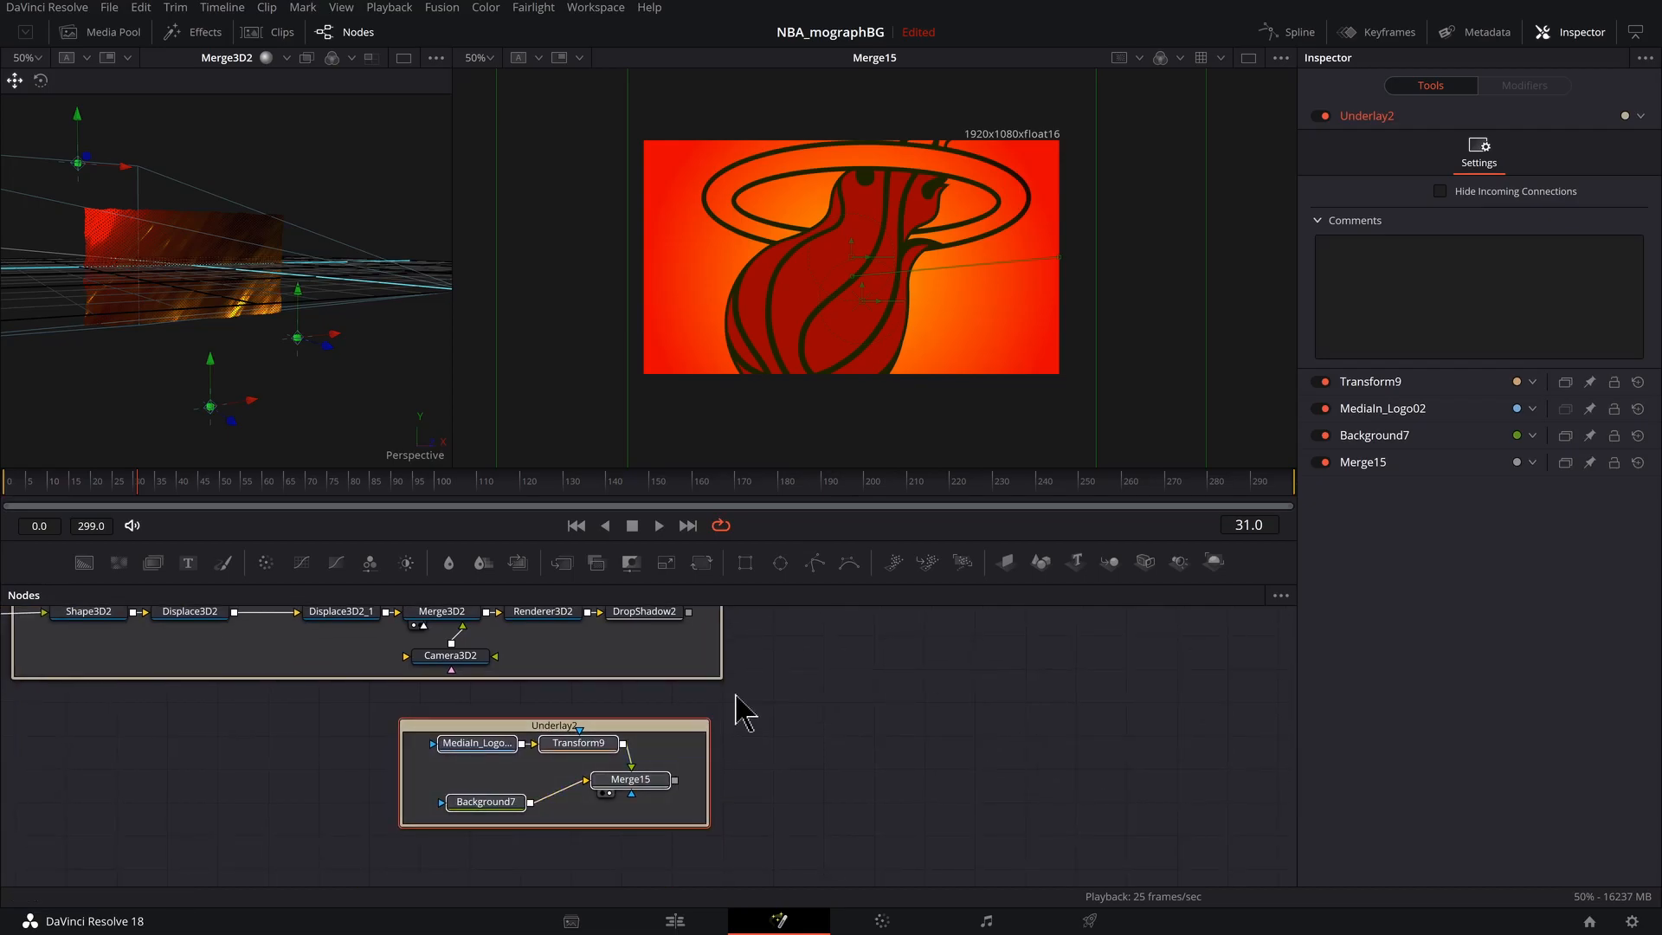
Merge the DropShadow2 and Merge15 outputs, show the new Merge in the second viewer, and make the mesh its foreground input.
{"action": "scroll", "coordinate": [751, 732], "scroll_direction": "down", "scroll_amount": 2}
{"action": "left_click_drag", "start_coordinate": [706, 793], "coordinate": [713, 669]}
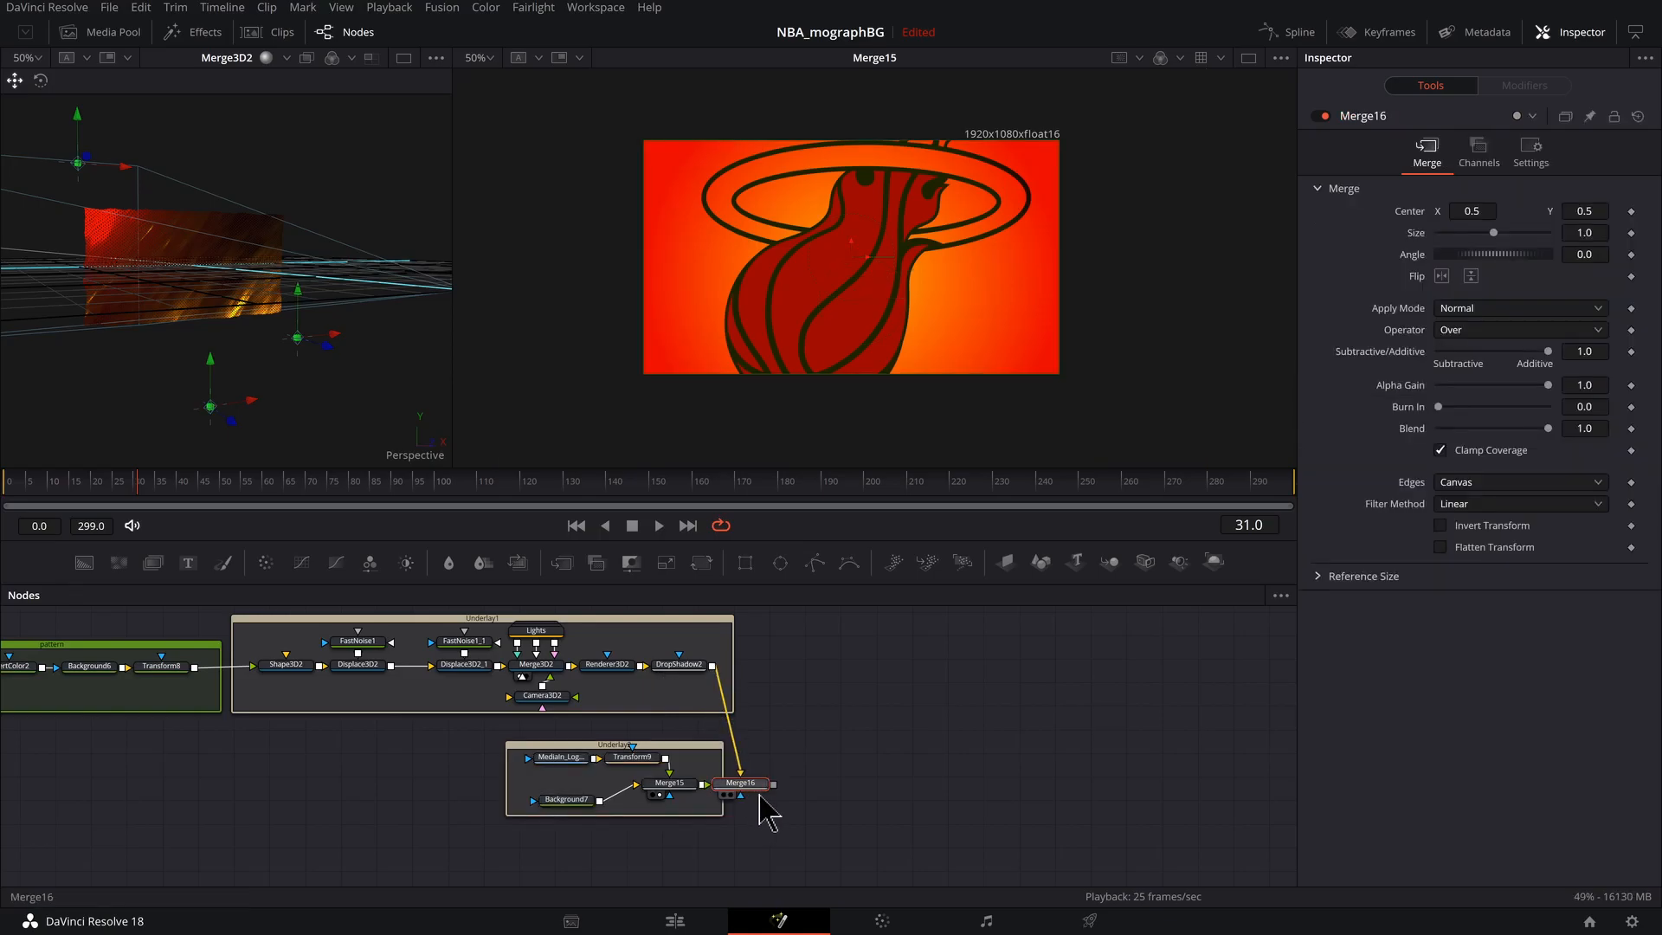
{"action": "left_click_drag", "start_coordinate": [757, 788], "coordinate": [827, 706]}
{"action": "key", "text": "2"}
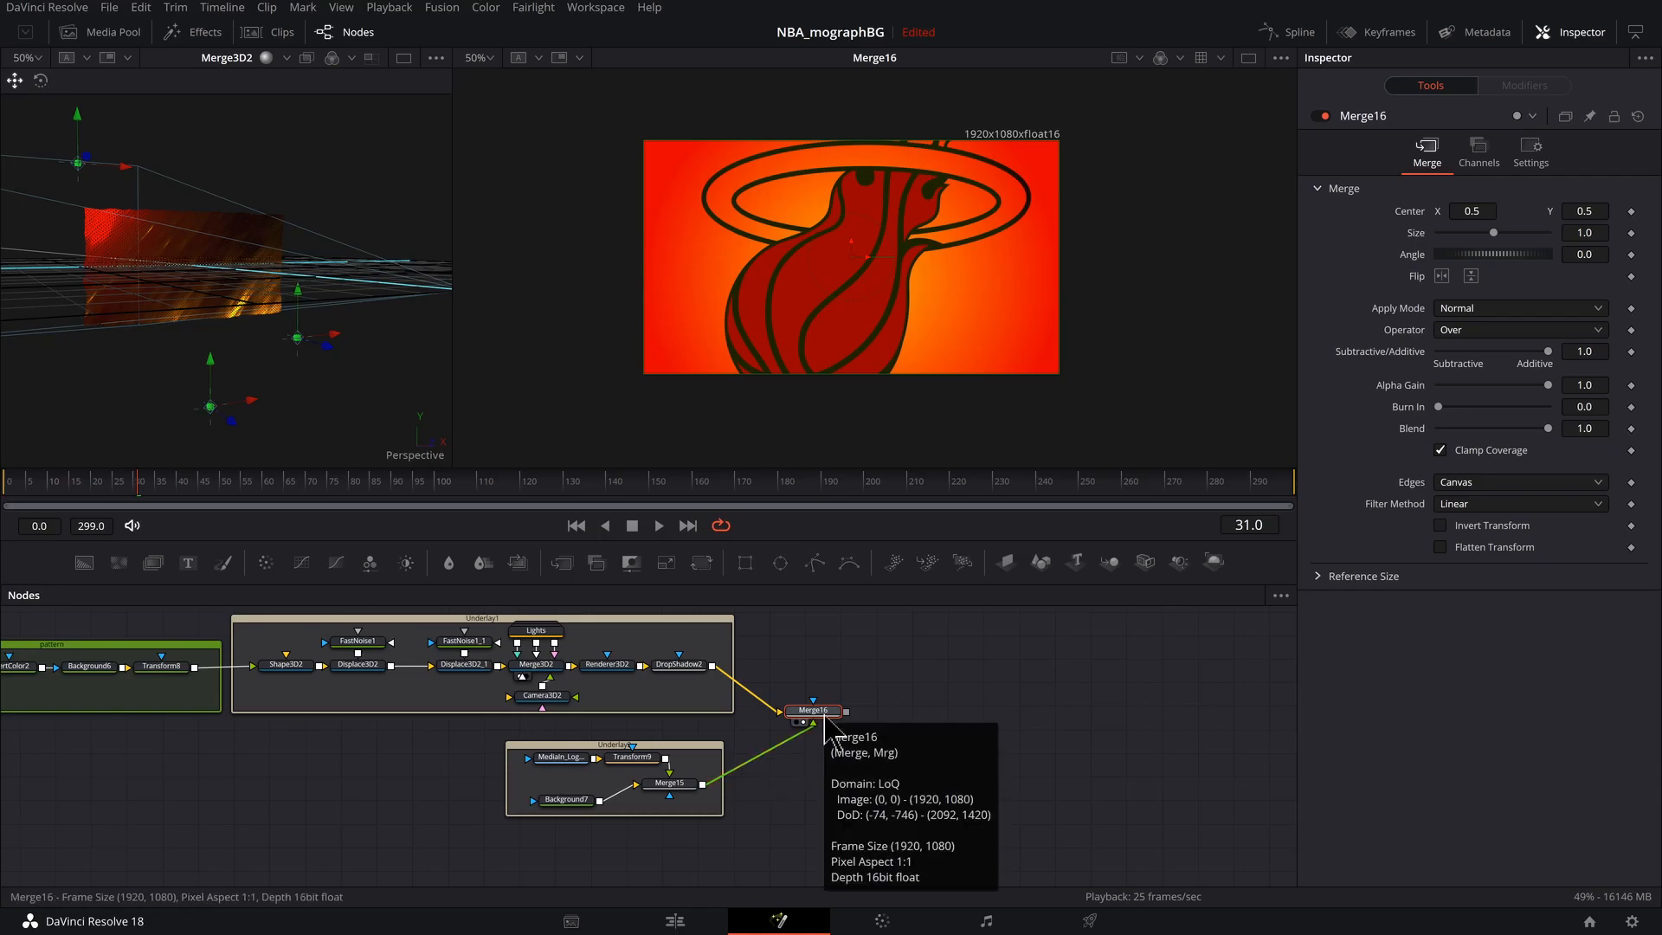
{"action": "key", "text": "ctrl+t"}
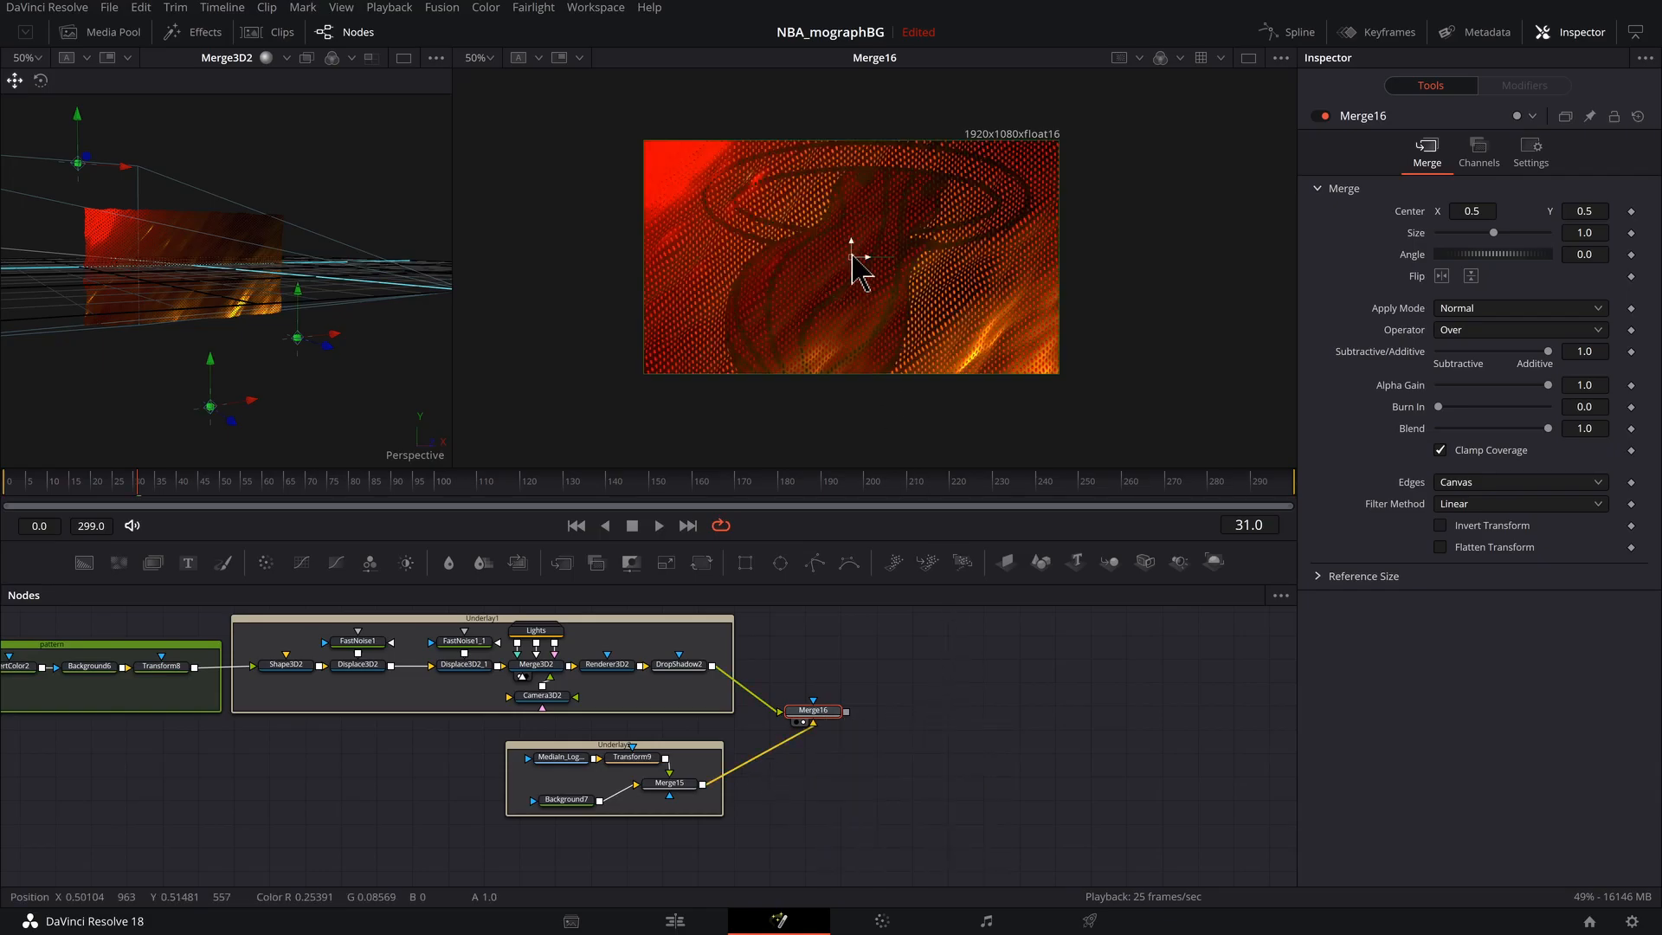
{"action": "scroll", "coordinate": [848, 268], "scroll_direction": "up", "scroll_amount": 2}
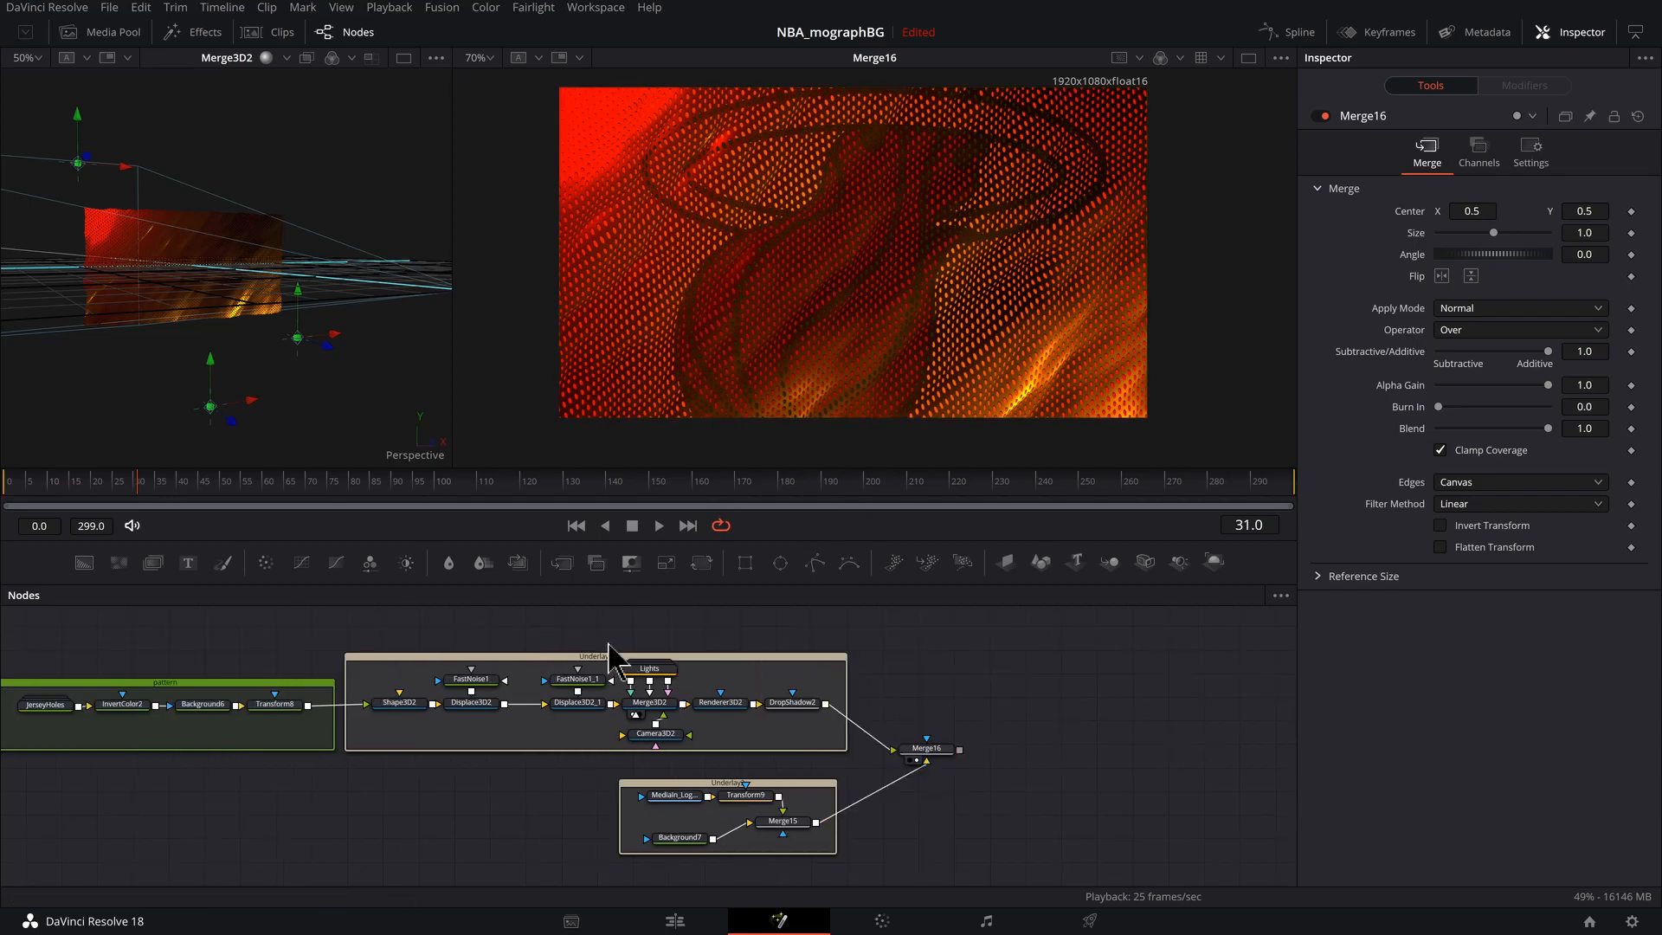
Rename the underlay around the displaced 3D mesh nodes as dMesh01.
{"action": "left_click", "coordinate": [595, 657]}
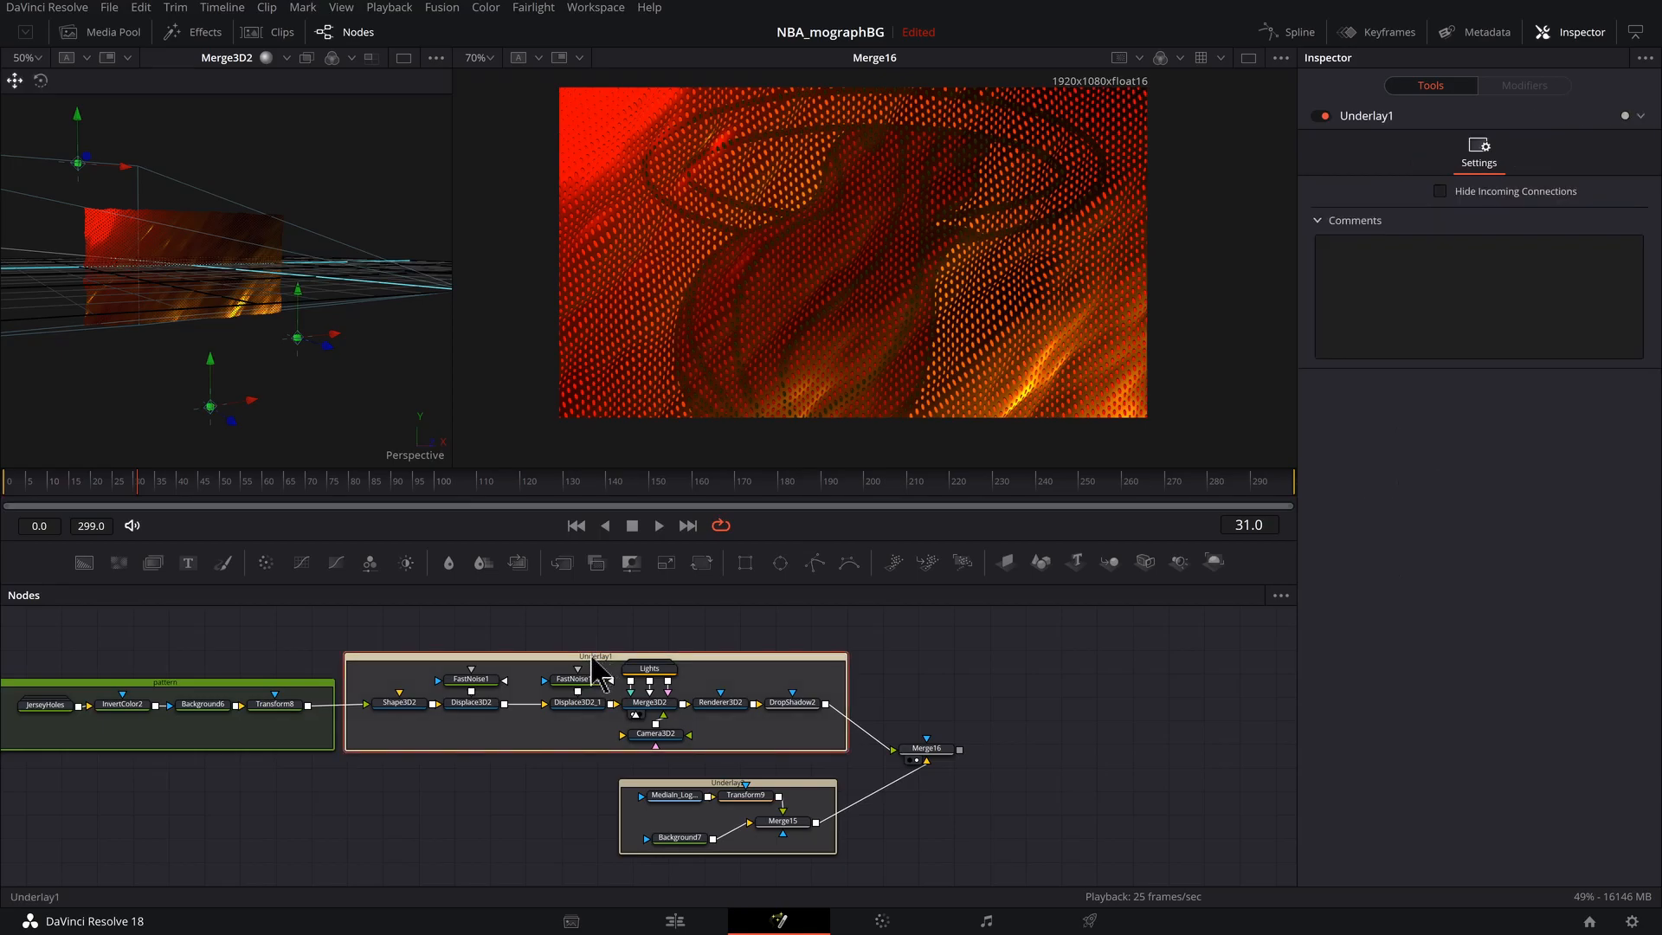
{"action": "key", "text": "F2"}
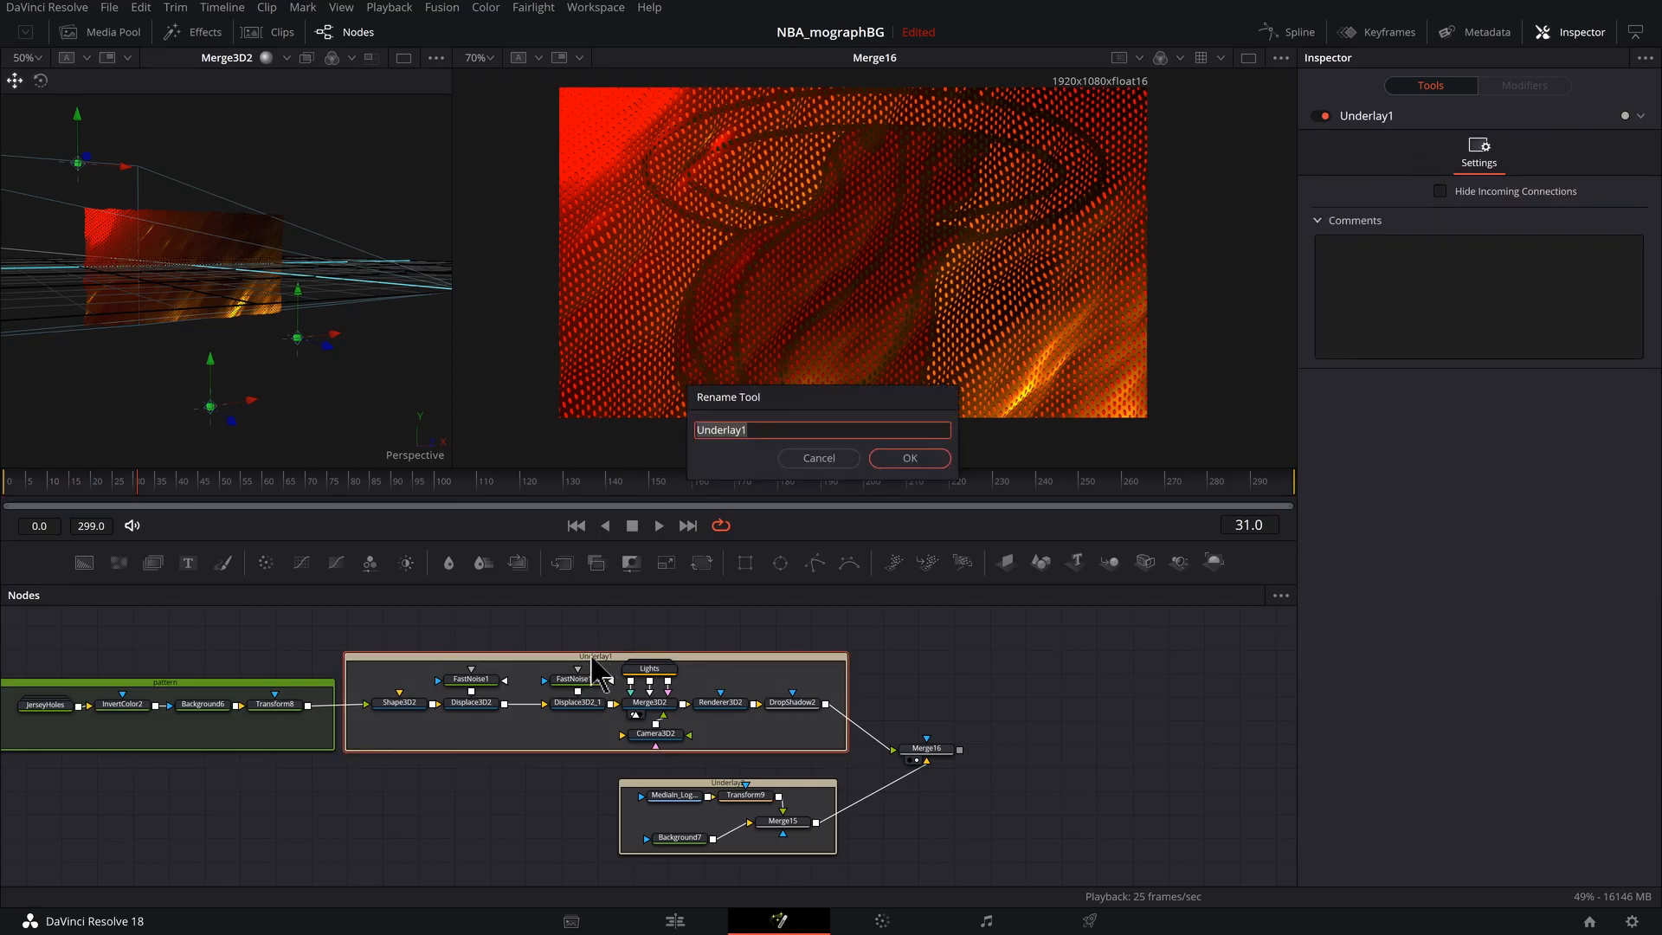
{"action": "type", "text": "dMesh01"}
{"action": "key", "text": "Return"}
Rename the underlay around the logo composite nodes as Logo01.
{"action": "left_click", "coordinate": [743, 784]}
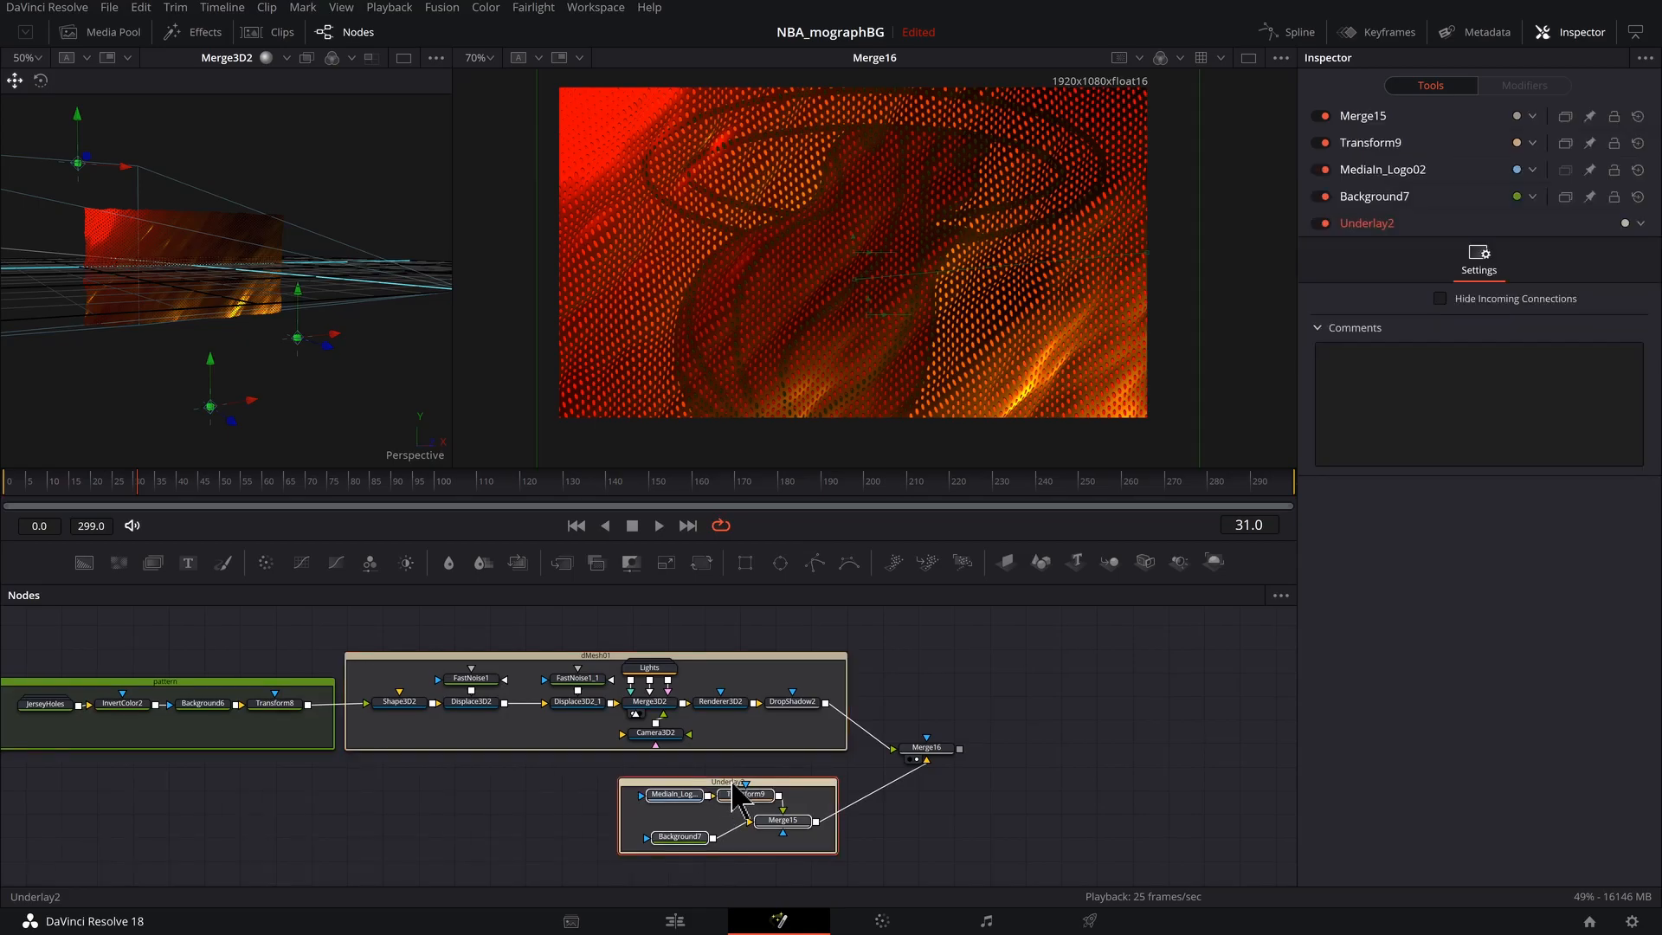
{"action": "left_click_drag", "start_coordinate": [717, 783], "coordinate": [726, 786]}
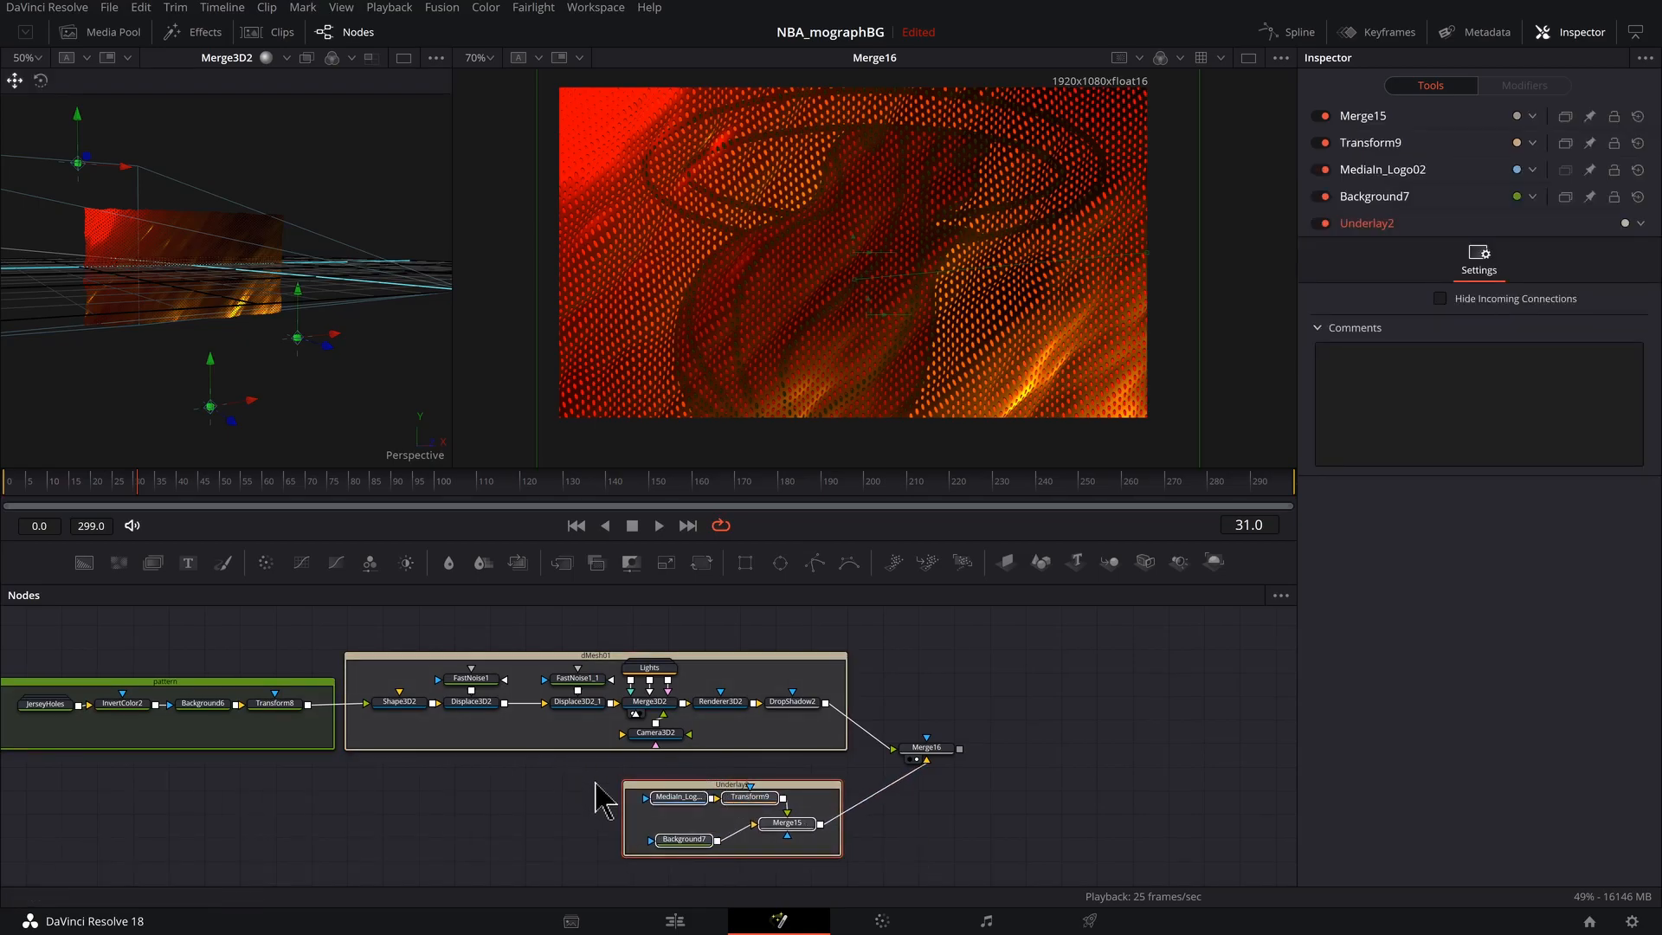
{"action": "left_click", "coordinate": [677, 775]}
{"action": "left_click", "coordinate": [702, 783]}
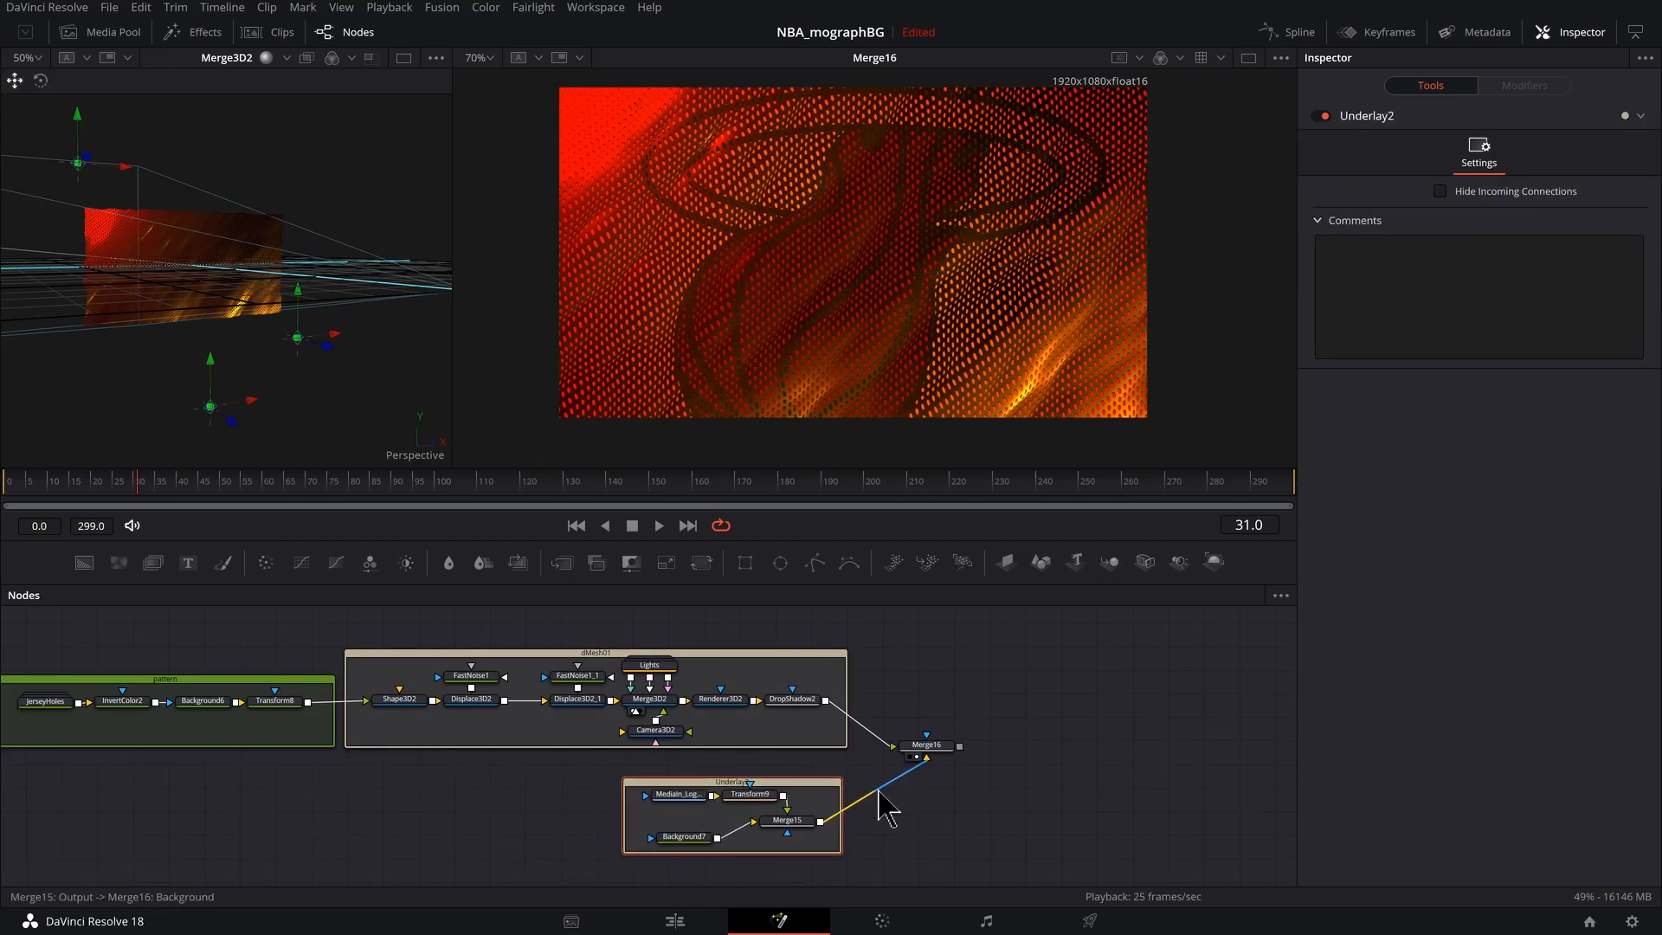
{"action": "key", "text": "F2"}
{"action": "type", "text": "Logo01"}
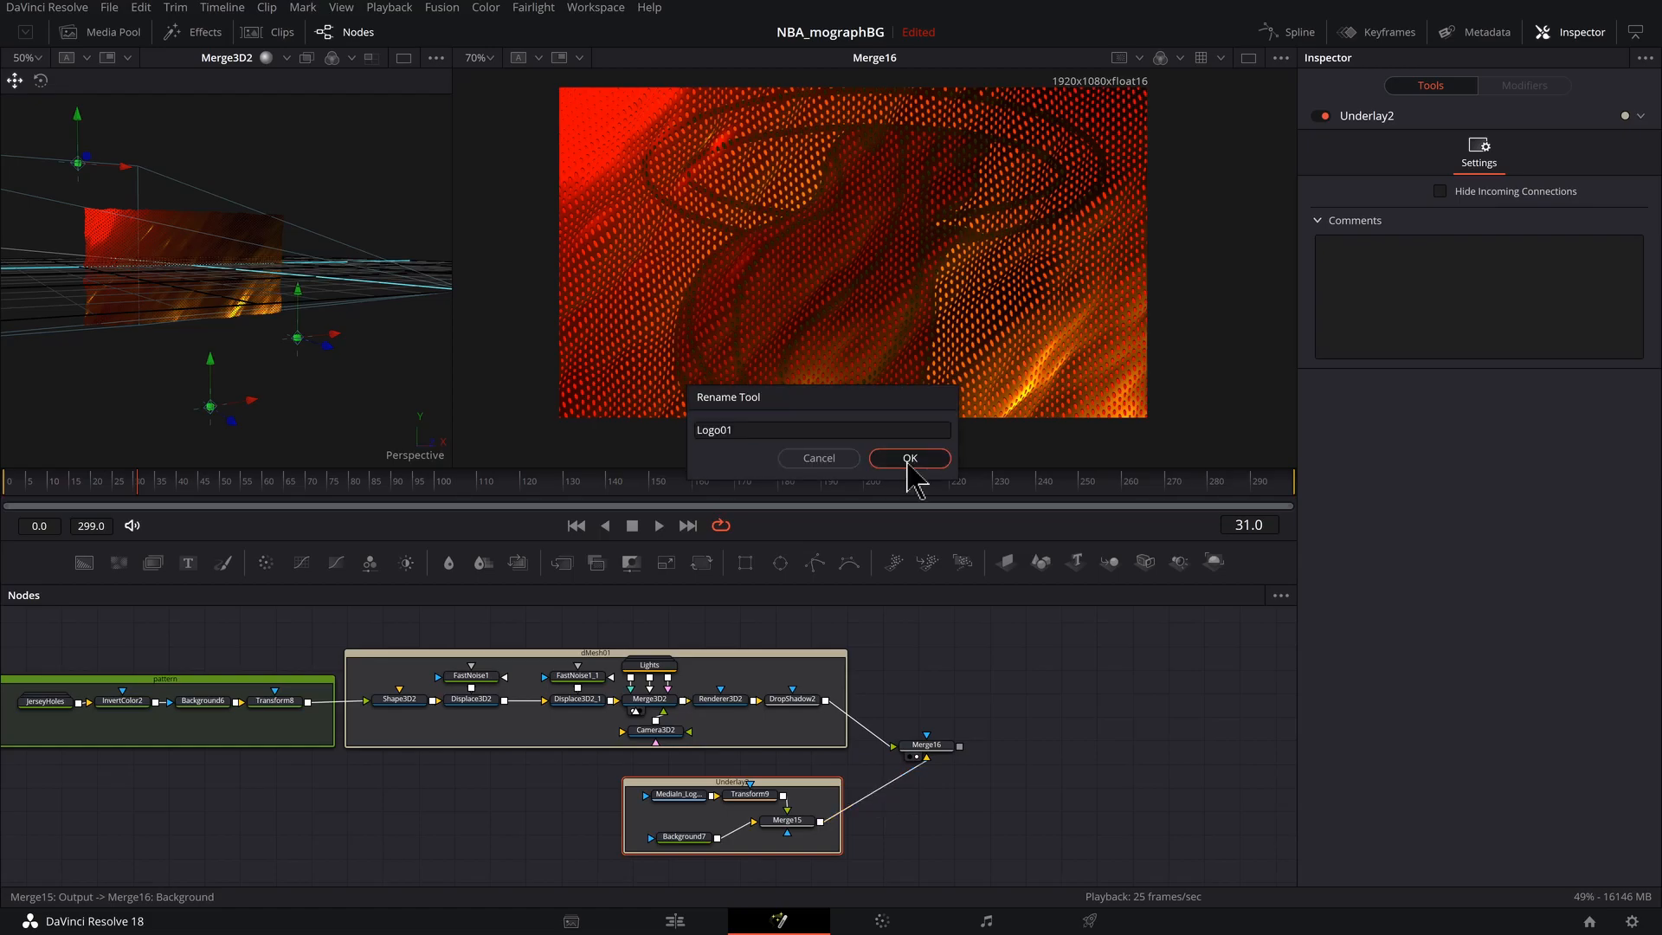
{"action": "left_click", "coordinate": [909, 459]}
Set the Logo01 underlay's color to orange.
{"action": "left_click_drag", "start_coordinate": [850, 723], "coordinate": [901, 654]}
{"action": "right_click", "coordinate": [857, 710]}
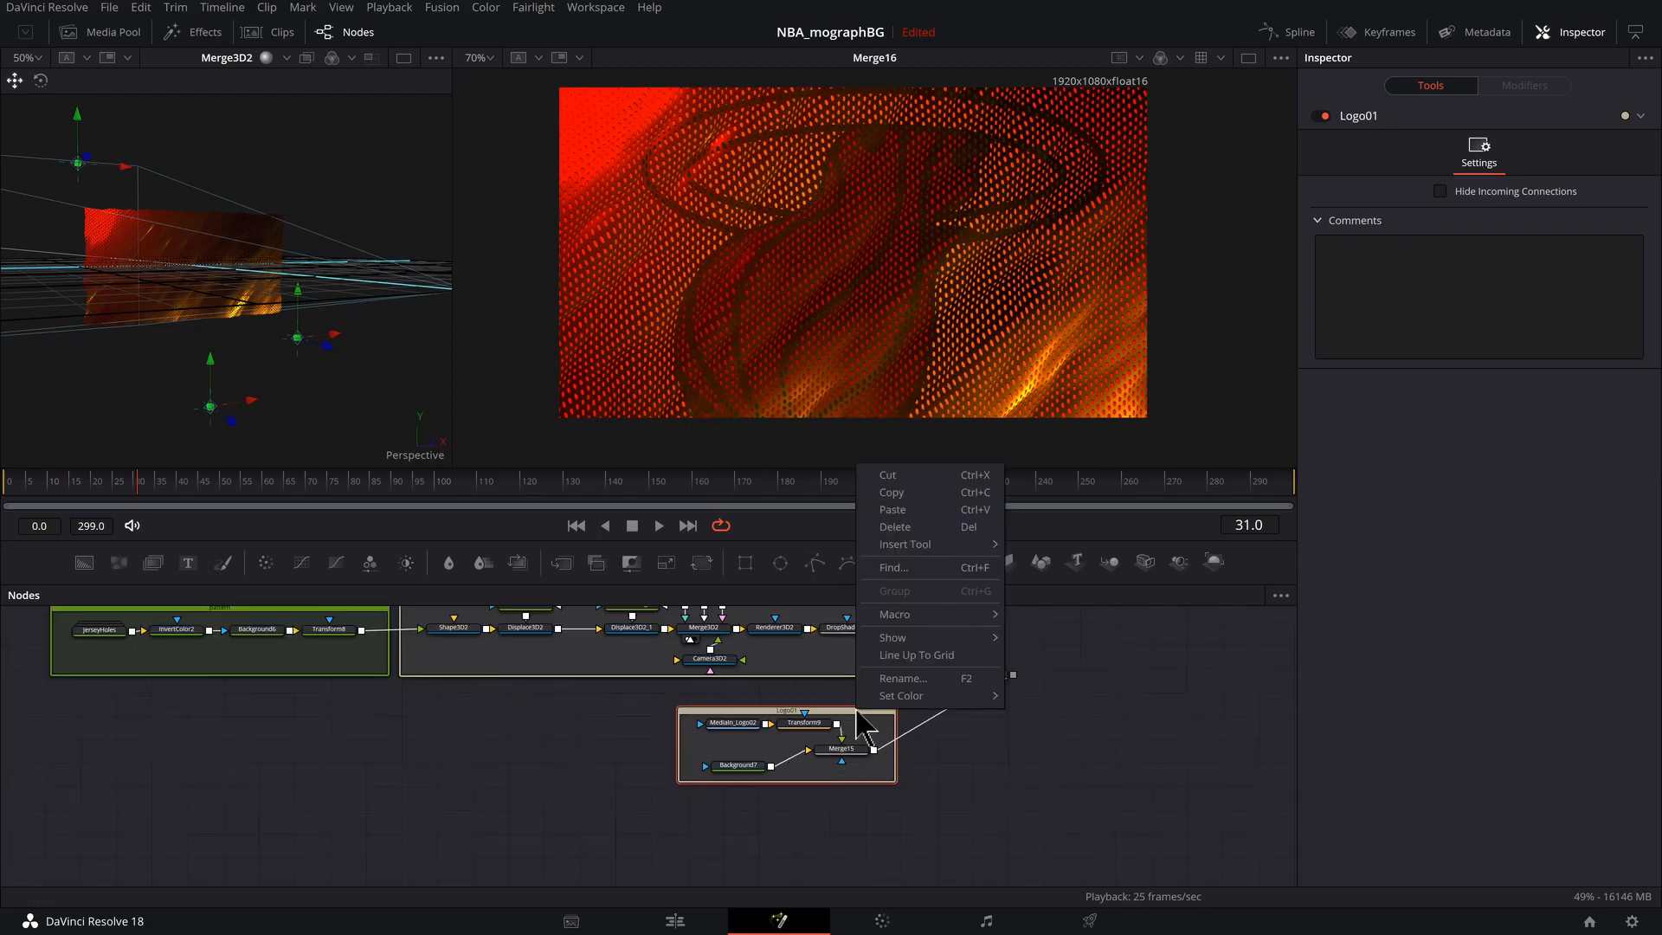
{"action": "mouse_move", "coordinate": [911, 697]}
{"action": "left_click", "coordinate": [1037, 902]}
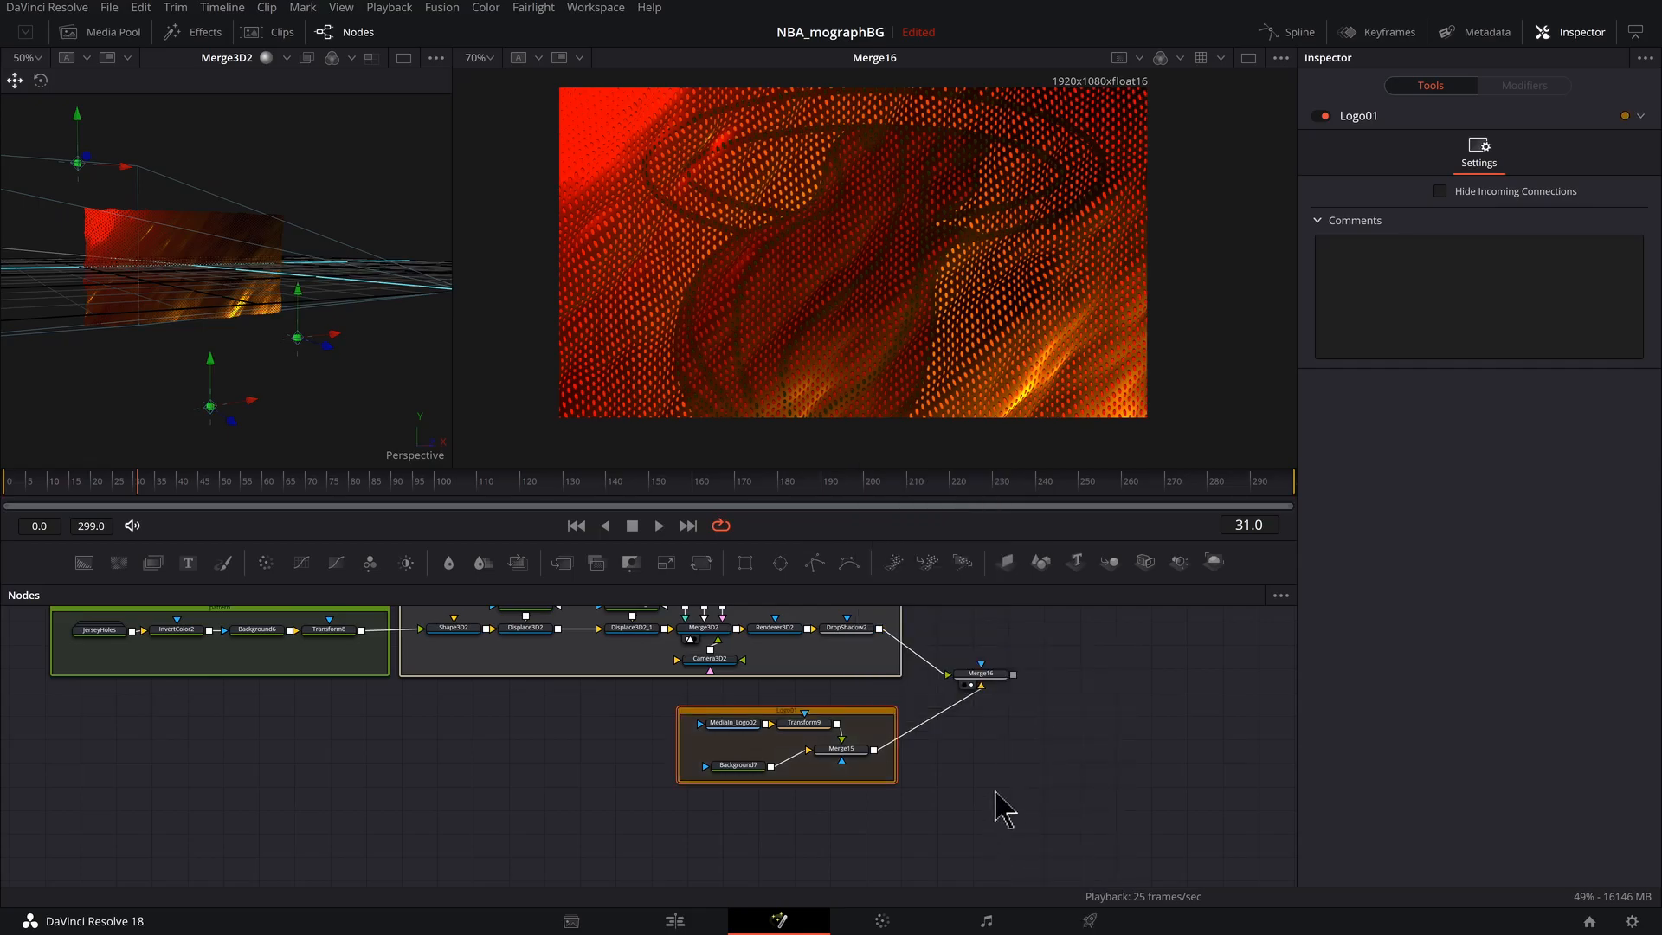